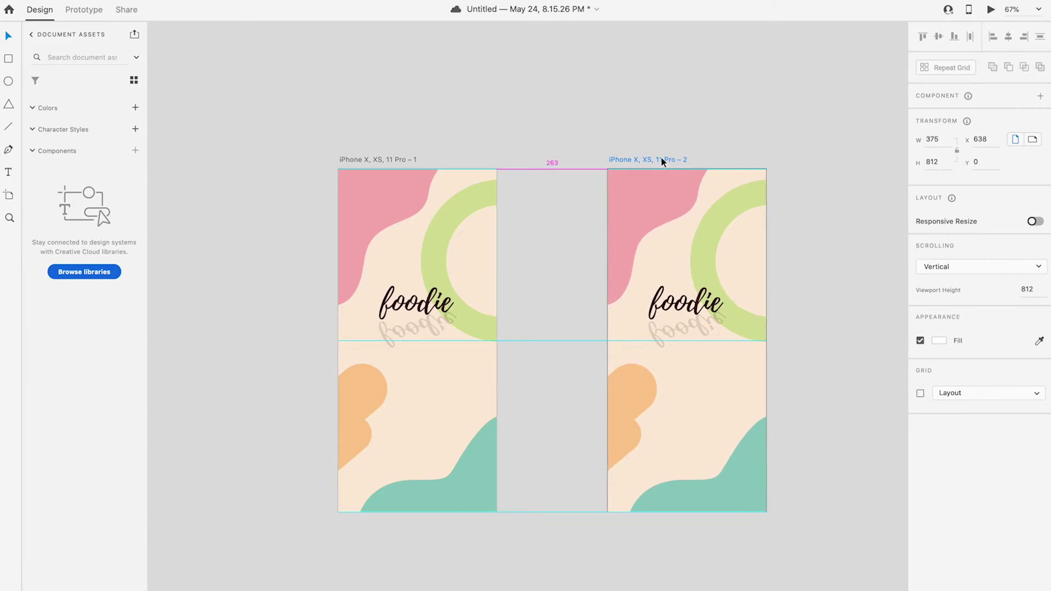
# Step: Move the pink blob on the first artboard outward past its upper-left corner
pyautogui.doubleClick(285, 219)
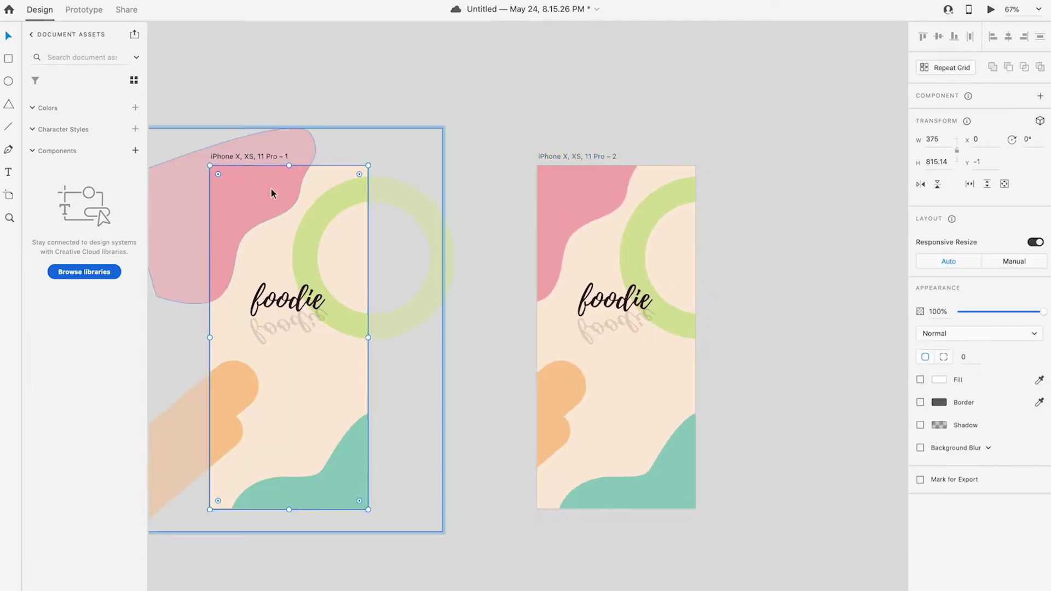
pyautogui.press('Escape')
pyautogui.hscroll(-4, 275, 189)
pyautogui.moveTo(390, 221); pyautogui.dragTo(344, 136)
pyautogui.press('super+z')
# Step: Move the green ring out beyond the first artboard's right edge and lower the opacity of the pink blob and the ring
pyautogui.doubleClick(401, 211)
pyautogui.moveTo(570, 243); pyautogui.dragTo(652, 278)
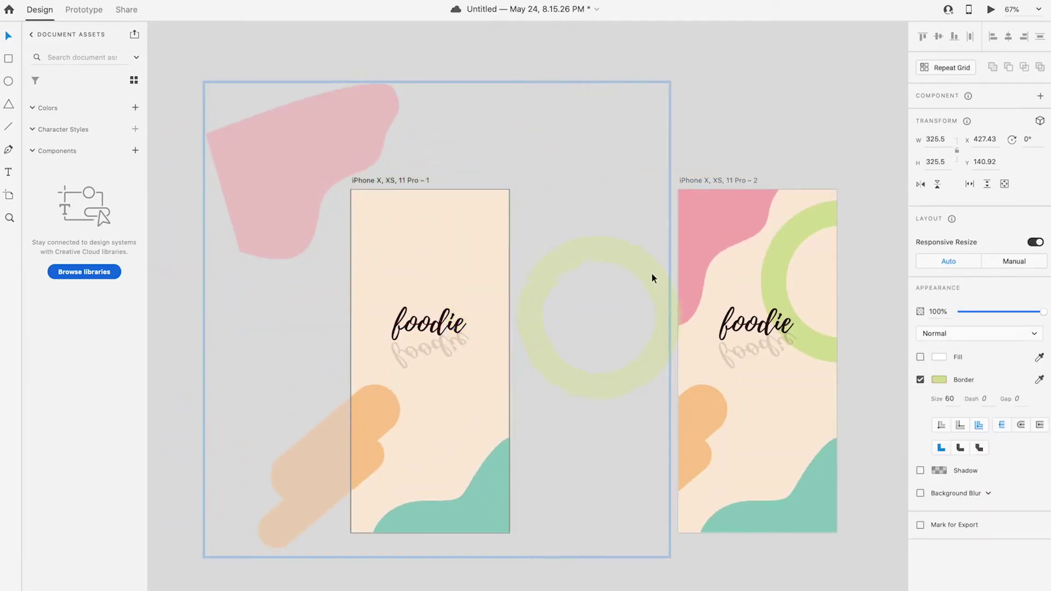
pyautogui.moveTo(1010, 315); pyautogui.dragTo(1006, 314)
pyautogui.click(318, 159)
pyautogui.press('Escape')
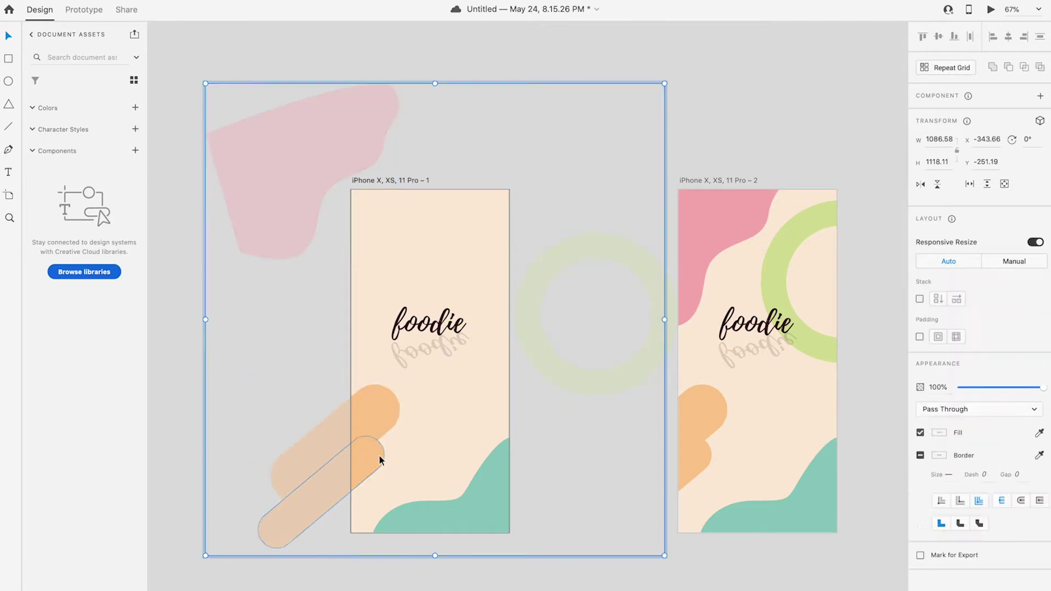
# Step: Move the two orange shapes off the first artboard's lower-left side and shift the teal blob past its lower-right corner, fading them
pyautogui.doubleClick(379, 455)
pyautogui.keyDown('shift'); pyautogui.click(386, 403); pyautogui.keyUp('shift')
pyautogui.moveTo(387, 406); pyautogui.dragTo(323, 460)
pyautogui.doubleClick(445, 531)
pyautogui.moveTo(486, 502); pyautogui.dragTo(548, 544)
pyautogui.press('Escape')
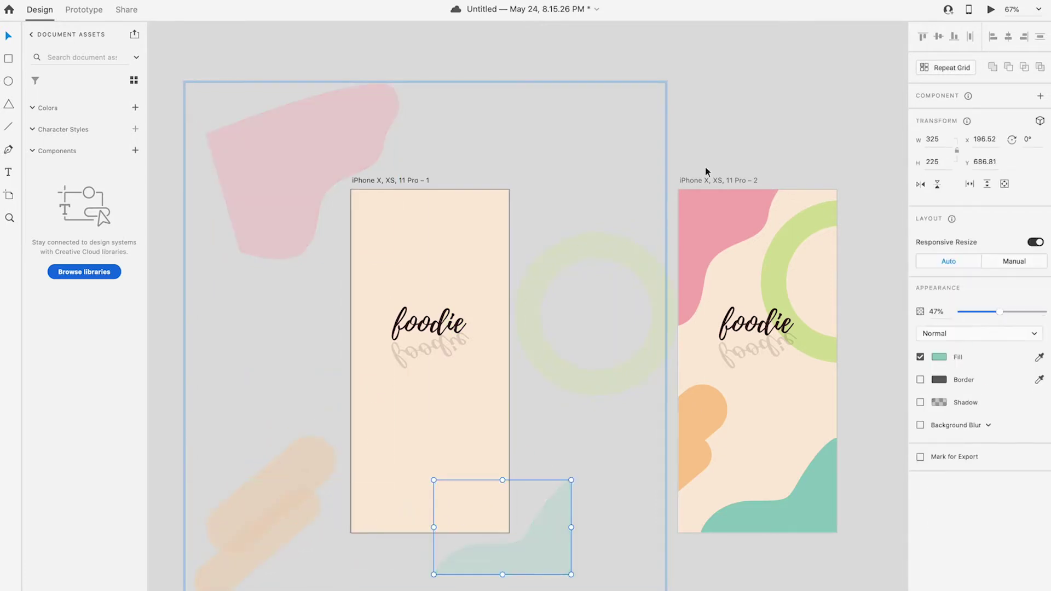
# Step: Make the mirrored "foodie" reflection on the first artboard fully transparent
pyautogui.click(423, 359)
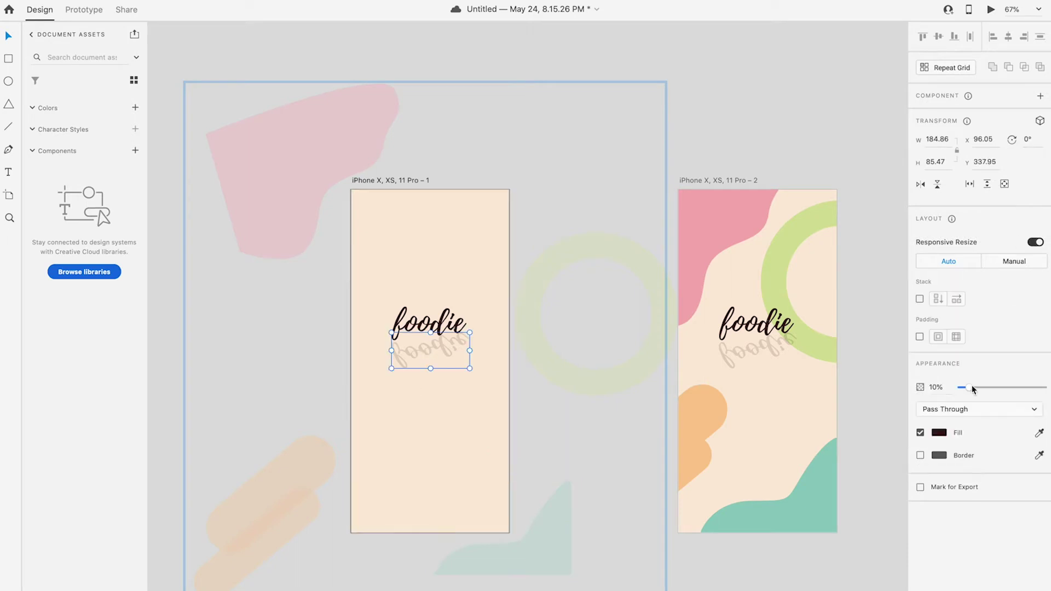
pyautogui.click(793, 137)
pyautogui.hscroll(5, 712, 219)
# Step: Duplicate the second "foodie" artboard and place the copy to its right
pyautogui.click(527, 345)
pyautogui.click(703, 173)
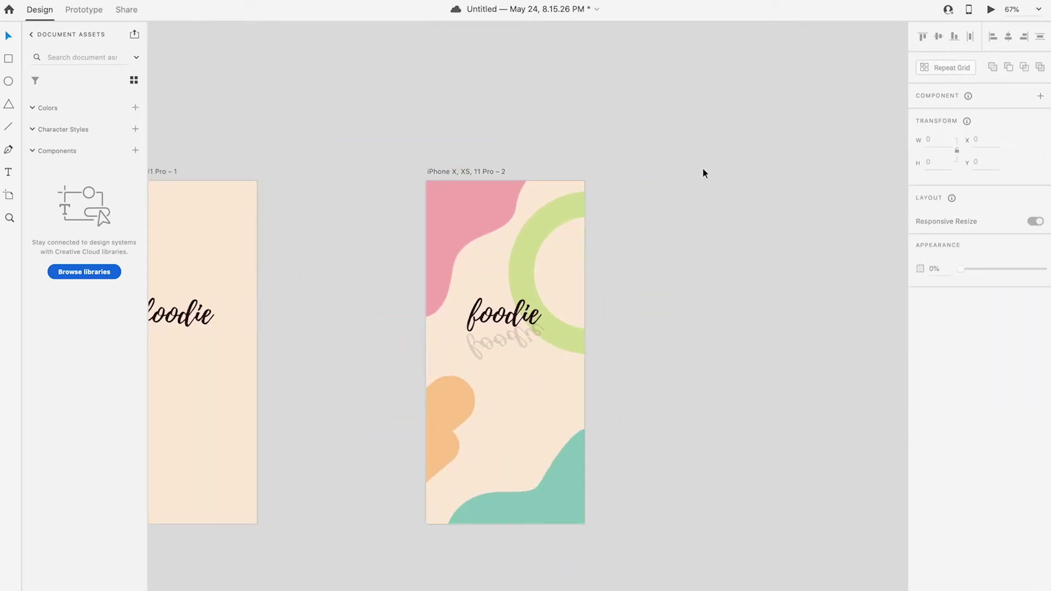
pyautogui.moveTo(472, 172); pyautogui.dragTo(800, 171)
pyautogui.click(674, 219)
# Step: Make the mirrored "foodie" reflection on the second artboard fully transparent
pyautogui.click(524, 340)
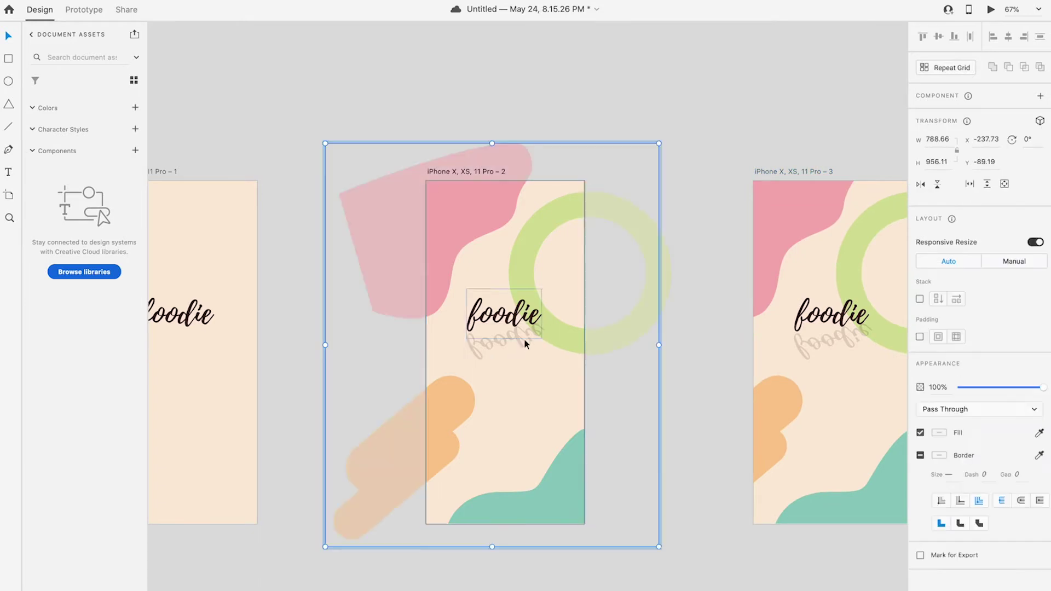
pyautogui.doubleClick(477, 356)
pyautogui.moveTo(967, 387); pyautogui.dragTo(957, 387)
pyautogui.click(786, 122)
pyautogui.scroll(-4, 540, 225)
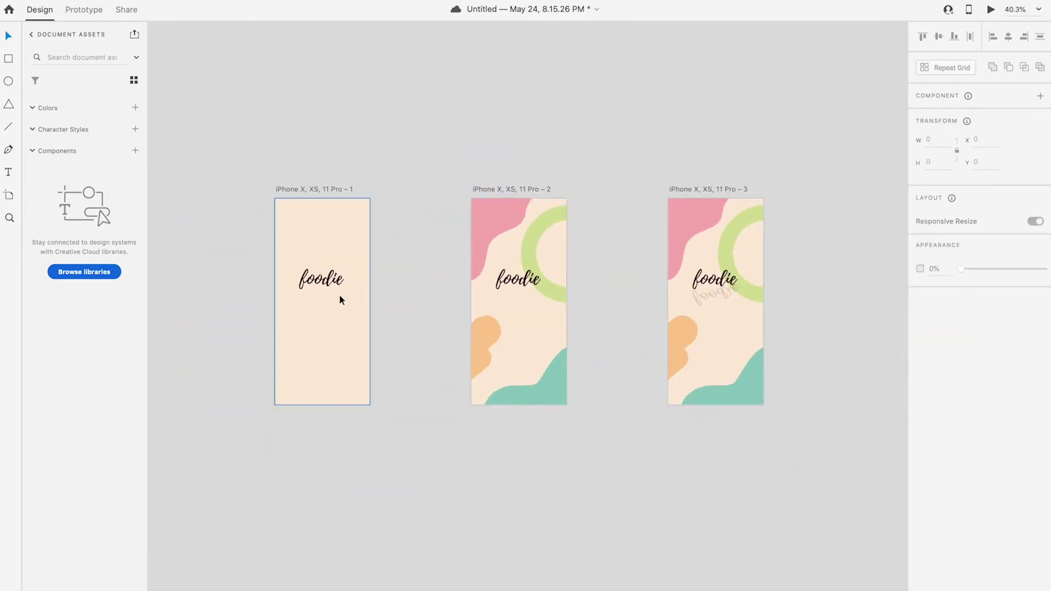
# Step: In prototype mode, link the first artboard to the second with a Time trigger and a 0.2 s delay
pyautogui.click(340, 296)
pyautogui.click(88, 10)
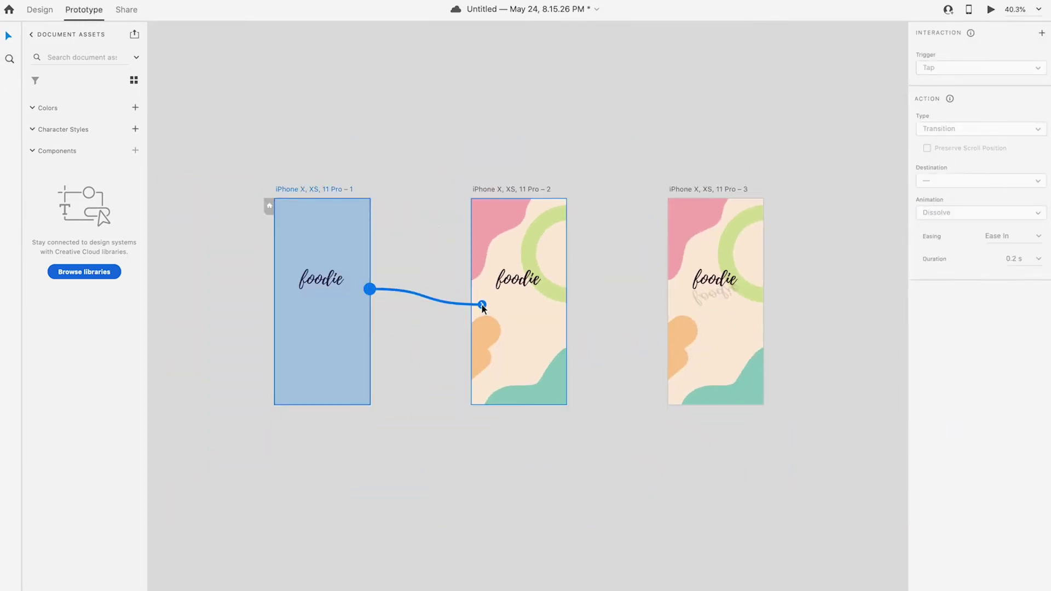
pyautogui.moveTo(482, 305); pyautogui.dragTo(483, 305)
pyautogui.click(1019, 68)
pyautogui.click(1002, 88)
pyautogui.click(1038, 89)
pyautogui.click(1030, 104)
# Step: Set the first artboard's link to Auto-Animate with Ease In-Out easing and a 1 s duration, and preview the animation
pyautogui.click(1016, 152)
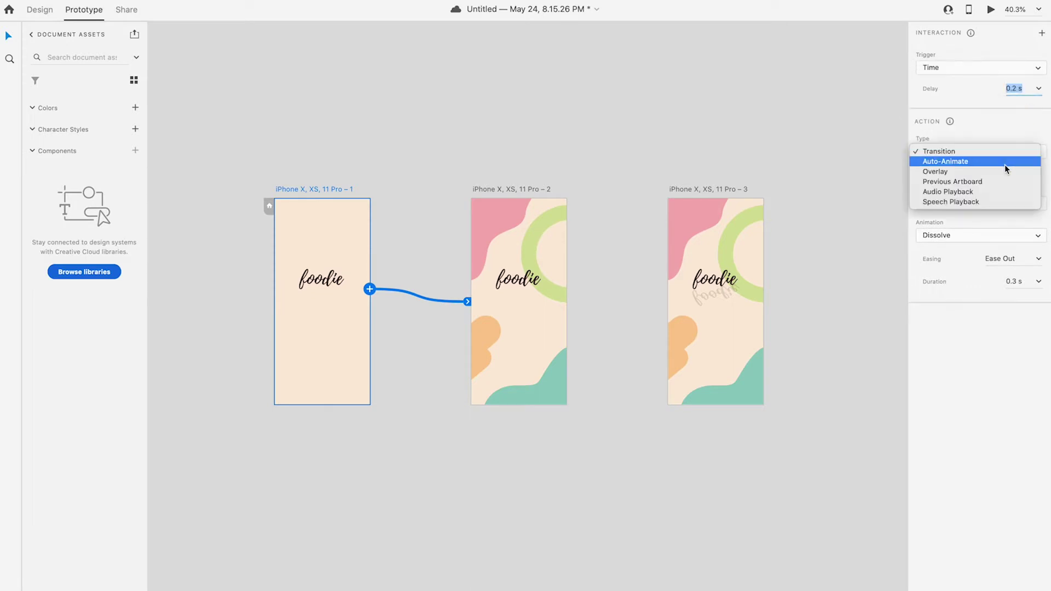
pyautogui.click(1006, 163)
pyautogui.click(1029, 207)
pyautogui.click(1024, 256)
pyautogui.click(1038, 230)
pyautogui.click(1018, 290)
pyautogui.press('super+Return')
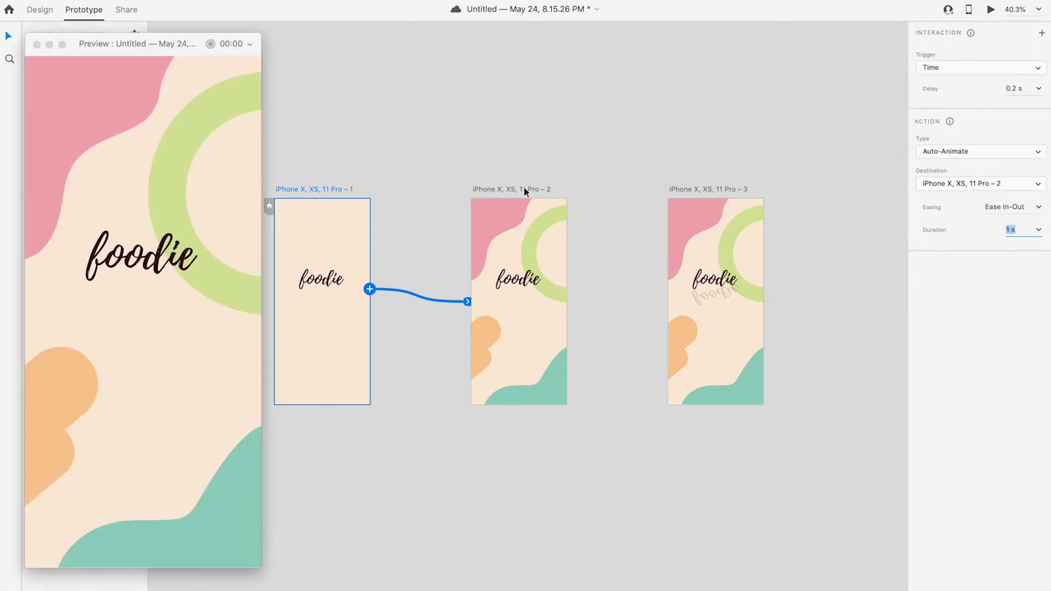
# Step: Link the second artboard to the third "foodie" artboard
pyautogui.click(525, 191)
pyautogui.moveTo(566, 289); pyautogui.dragTo(714, 295)
pyautogui.click(733, 189)
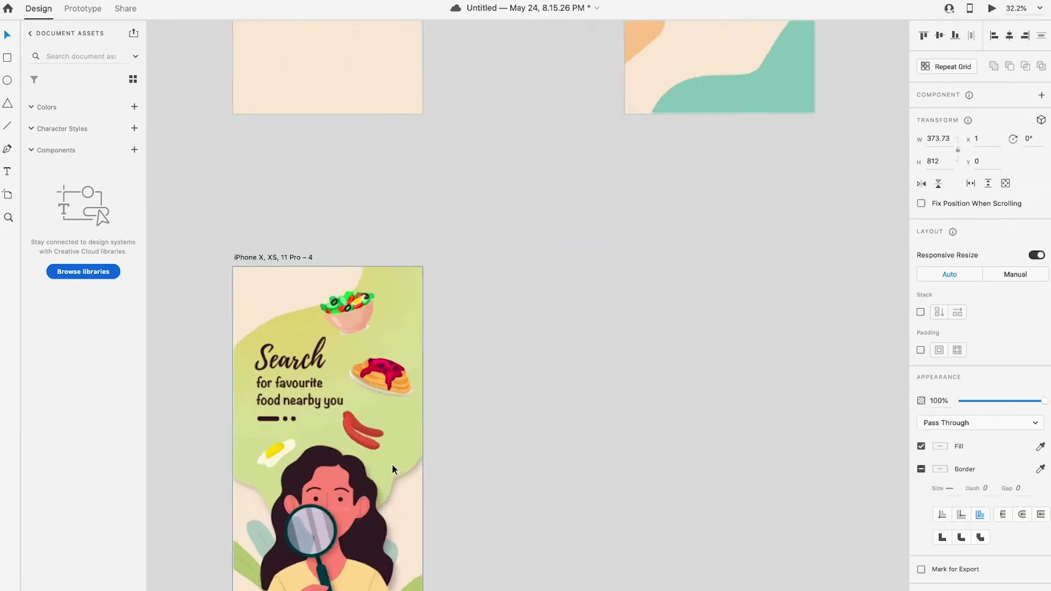
# Step: Add a shadow with X 0, Y 3 and B 6 to the round arrow button on the Search artboard
pyautogui.doubleClick(467, 486)
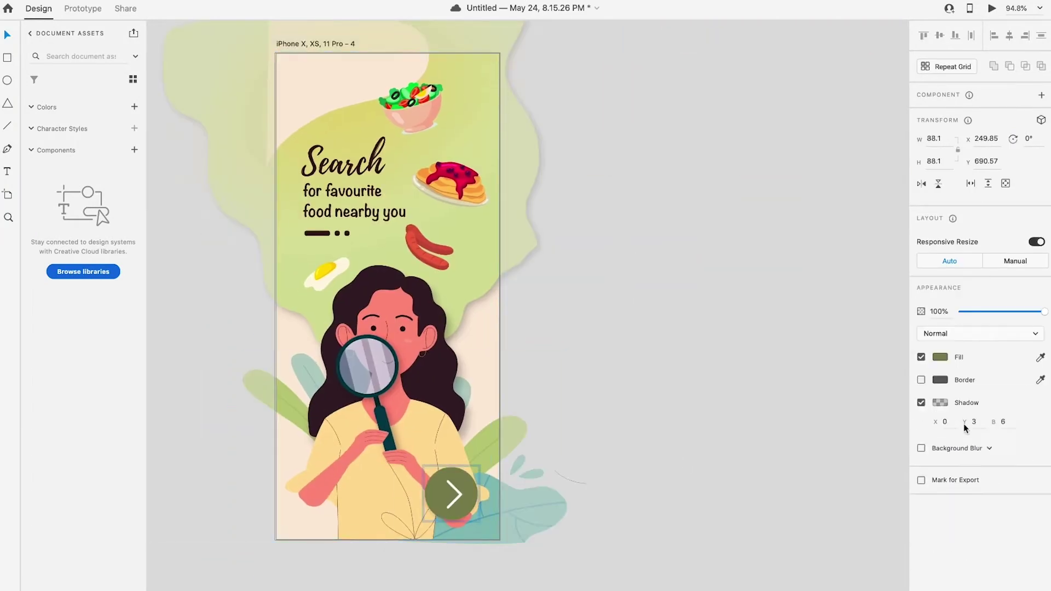
pyautogui.click(941, 404)
pyautogui.click(576, 376)
# Step: Duplicate the Search artboard and place the copy to its right
pyautogui.scroll(-3, 576, 375)
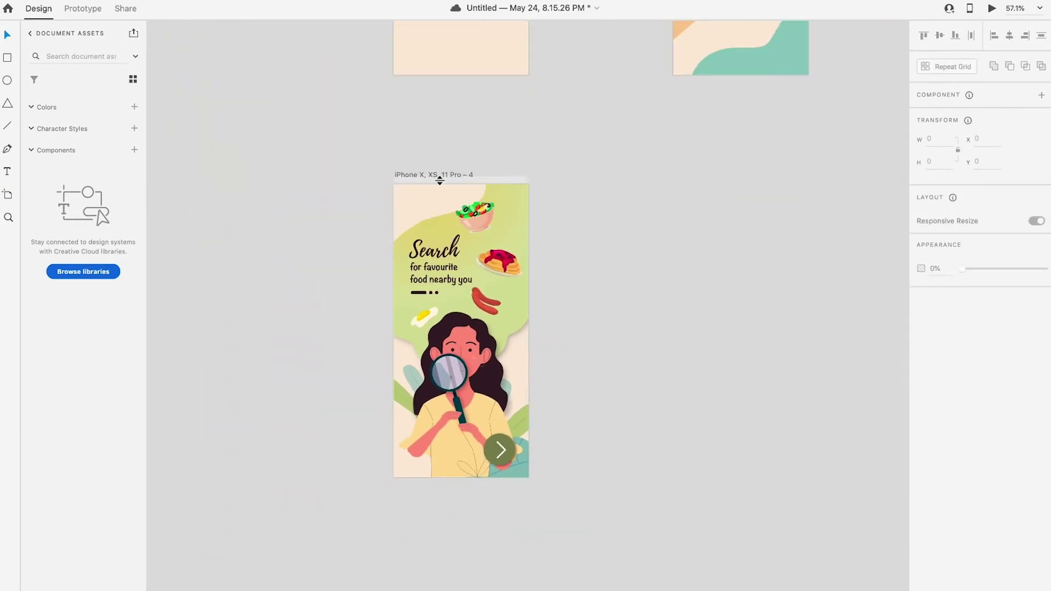
pyautogui.moveTo(441, 175); pyautogui.dragTo(724, 169)
pyautogui.click(583, 237)
# Step: Shift the magnifying glass on the fourth artboard slightly left and down
pyautogui.scroll(3, 583, 237)
pyautogui.scroll(-2, 582, 238)
pyautogui.click(403, 418)
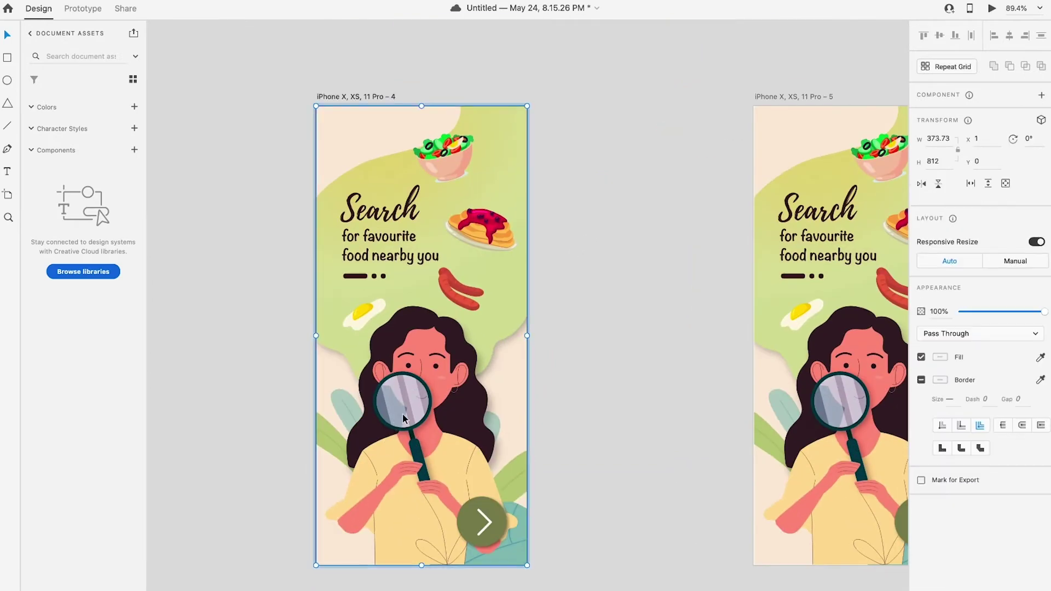
pyautogui.doubleClick(403, 417)
# Step: Shrink the green speech bubble on the fourth artboard to a small blob around the Search text
pyautogui.click(561, 222)
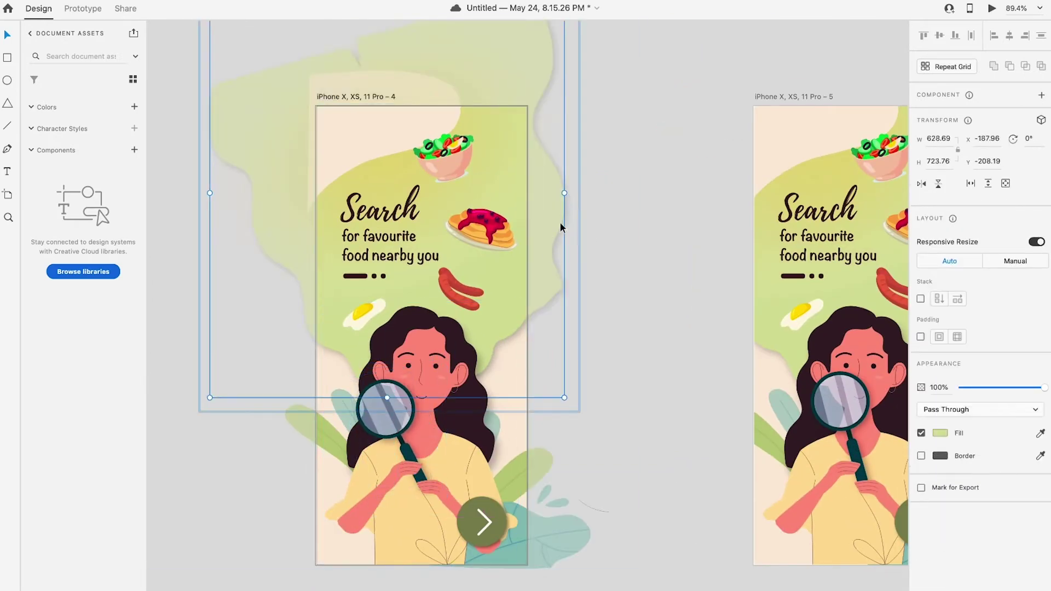
pyautogui.scroll(-2, 563, 222)
pyautogui.moveTo(613, 107); pyautogui.dragTo(475, 157)
# Step: Nudge the shrunken green bubble down and right until it sits behind the woman on the fourth artboard
pyautogui.hotkey('shift', 'Down')
pyautogui.hotkey('shift', 'Down')
pyautogui.hotkey('shift', 'Down')
pyautogui.hotkey('shift', 'Down')
pyautogui.hotkey('shift', 'Down')
pyautogui.hotkey('shift', 'Down')
pyautogui.hotkey('shift', 'Down')
pyautogui.hotkey('shift', 'Down')
pyautogui.hotkey('shift', 'Down')
pyautogui.hotkey('shift', 'Down')
pyautogui.hotkey('shift', 'Down')
pyautogui.hotkey('shift', 'Down')
pyautogui.hotkey('shift', 'Down')
pyautogui.hotkey('shift', 'Down')
pyautogui.hotkey('shift', 'Down')
pyautogui.hotkey('shift', 'Down')
pyautogui.hotkey('shift', 'Down')
pyautogui.hotkey('shift', 'Down')
pyautogui.hotkey('shift', 'Down')
pyautogui.hotkey('shift', 'Down')
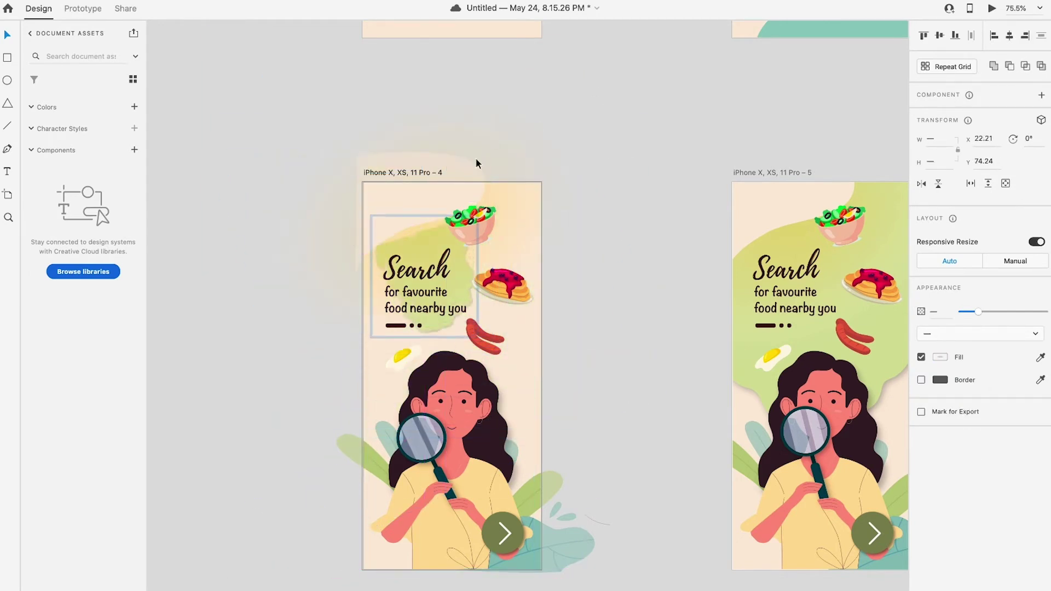
pyautogui.hotkey('shift', 'Right')
pyautogui.hotkey('shift', 'Right')
pyautogui.hotkey('shift', 'Right')
pyautogui.hotkey('shift', 'Right')
pyautogui.hotkey('shift', 'Right')
pyautogui.hotkey('shift', 'Right')
# Step: Move the egg, sausages and other food items behind the woman on the fourth artboard
pyautogui.click(446, 333)
pyautogui.doubleClick(417, 347)
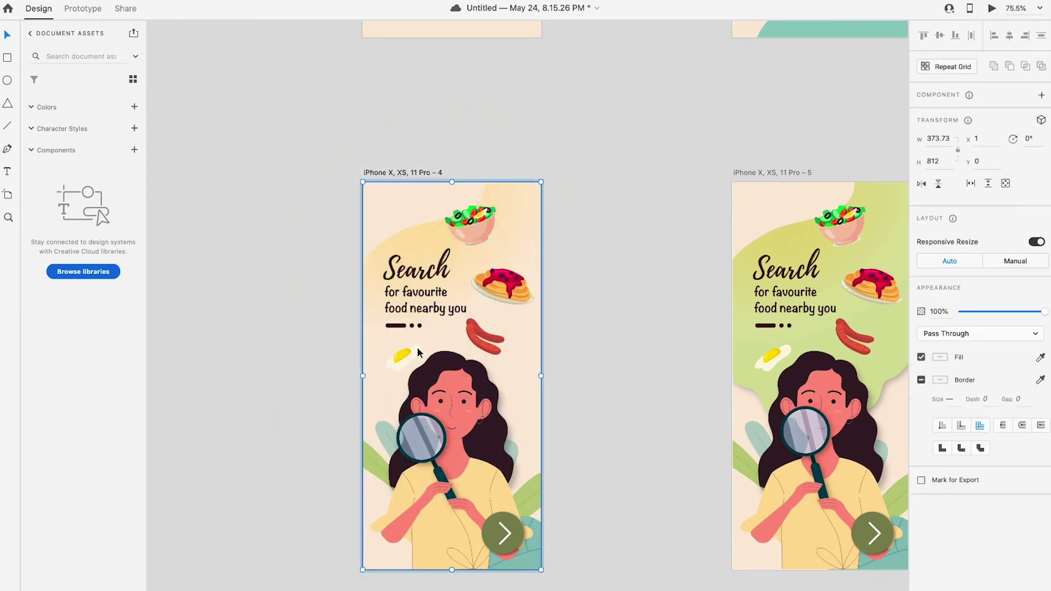
pyautogui.moveTo(417, 347); pyautogui.dragTo(428, 393)
pyautogui.moveTo(475, 328); pyautogui.dragTo(468, 439)
pyautogui.click(659, 155)
# Step: Duplicate the fifth artboard and place the copy to its right as the sixth
pyautogui.scroll(-4, 659, 155)
pyautogui.hscroll(5, 659, 155)
pyautogui.moveTo(496, 208); pyautogui.dragTo(774, 209)
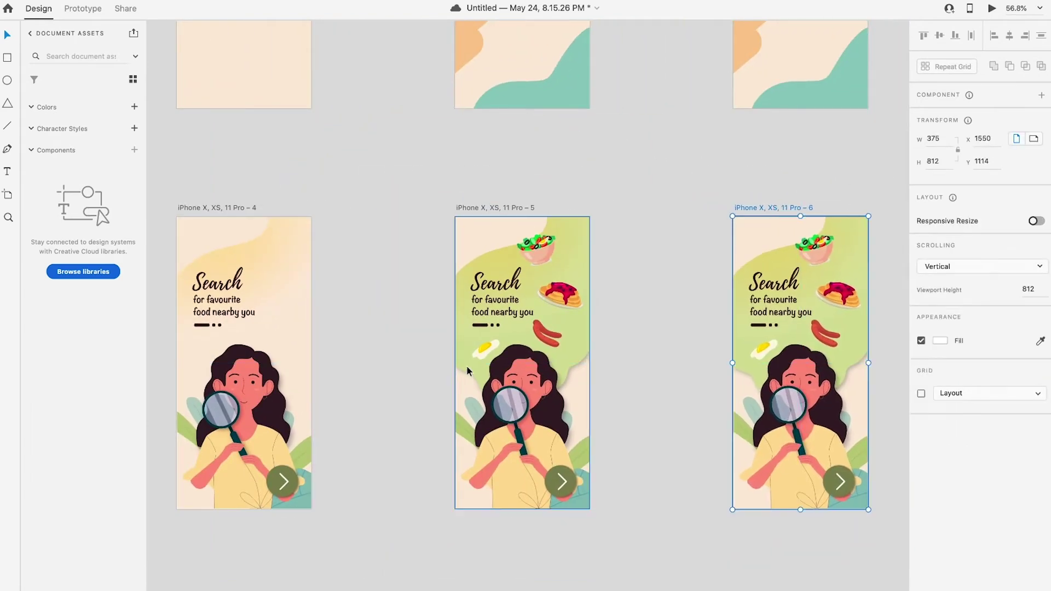
# Step: Move the food illustrations on the fifth artboard behind the woman, keeping the green bubble full size
pyautogui.scroll(2, 468, 369)
pyautogui.click(500, 343)
pyautogui.doubleClick(503, 339)
pyautogui.doubleClick(505, 339)
pyautogui.moveTo(504, 338); pyautogui.dragTo(527, 407)
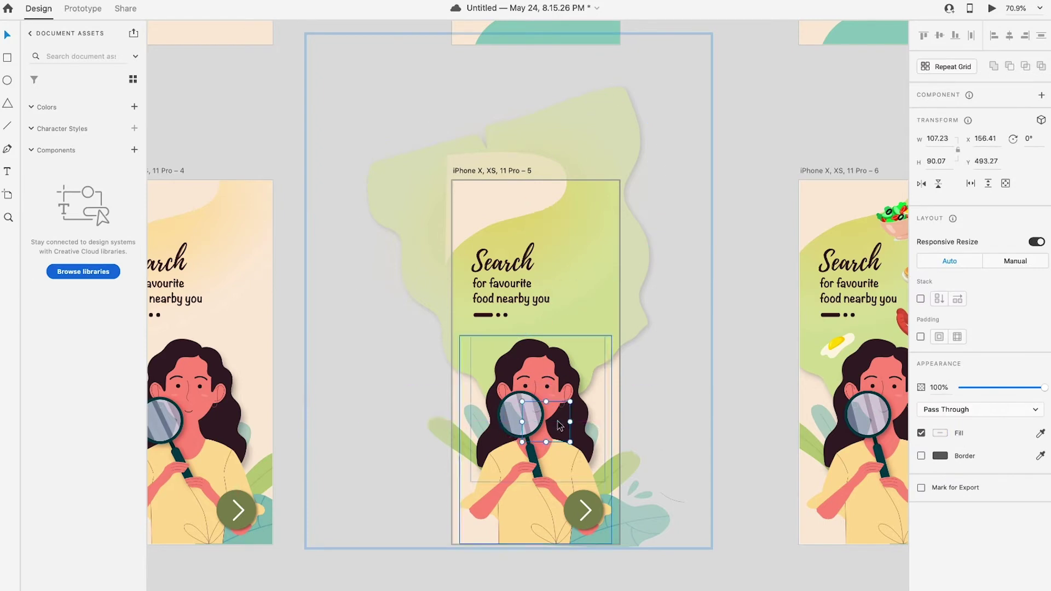
# Step: In prototype mode, link the fourth artboard to the fifth and the fifth to the sixth
pyautogui.scroll(-2, 559, 426)
pyautogui.click(235, 236)
pyautogui.click(83, 8)
pyautogui.moveTo(350, 366); pyautogui.dragTo(495, 386)
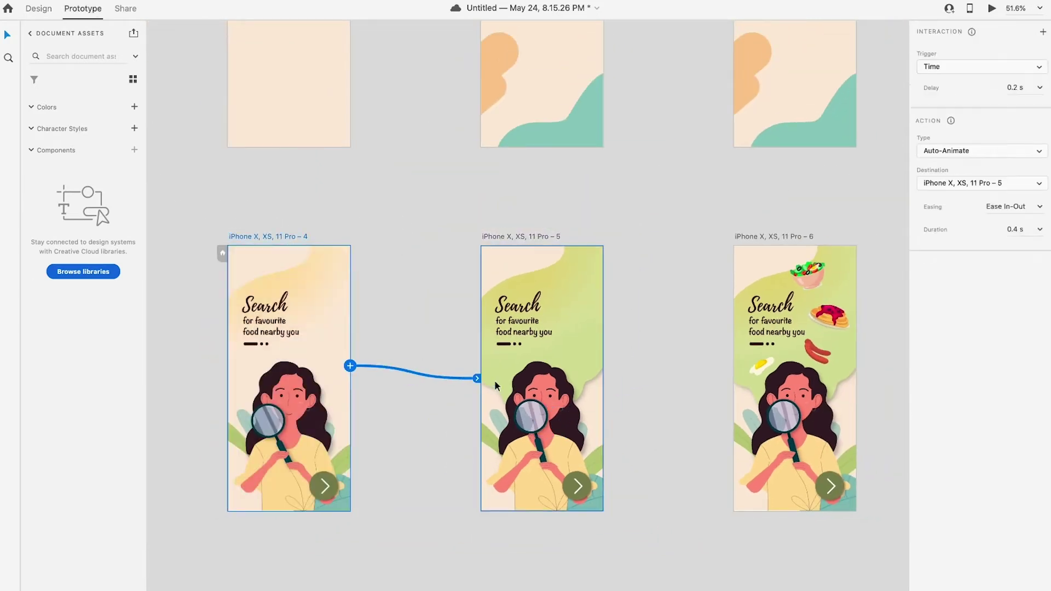
pyautogui.click(556, 237)
pyautogui.moveTo(603, 366); pyautogui.dragTo(777, 361)
# Step: Preview the Search screen animation starting from the fourth artboard
pyautogui.click(32, 23)
pyautogui.moveTo(493, 23); pyautogui.dragTo(433, 23)
pyautogui.click(988, 23)
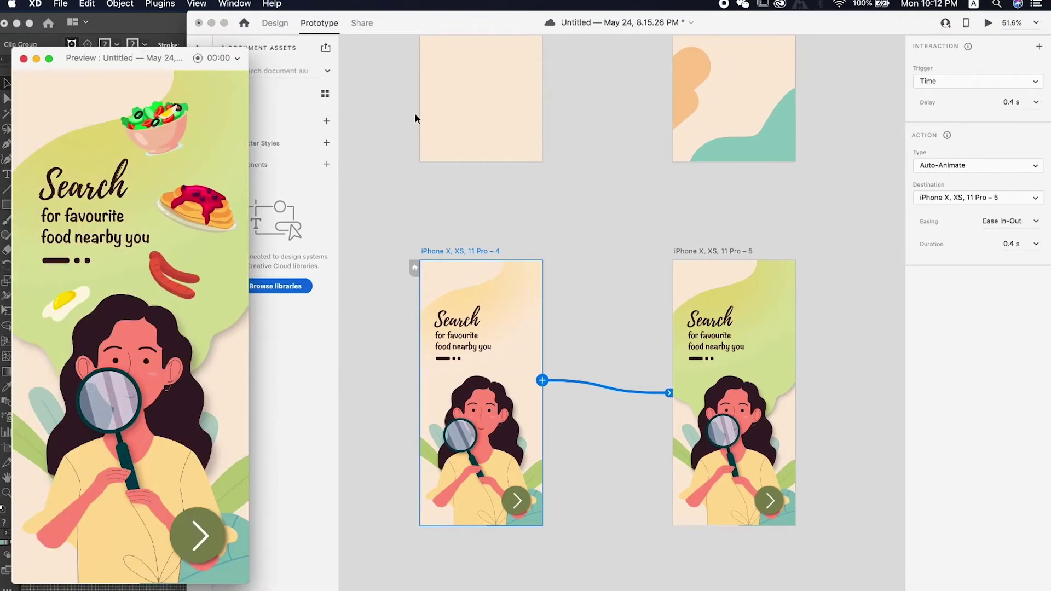
pyautogui.click(989, 24)
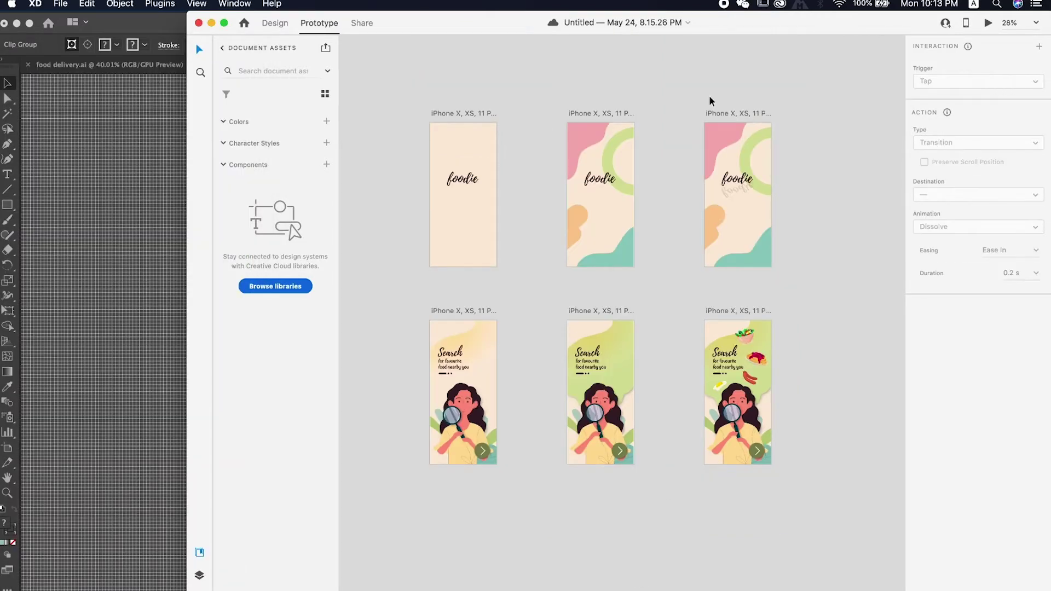
# Step: Link the third "foodie" artboard to the fourth Search artboard and preview the combined sequence
pyautogui.click(758, 114)
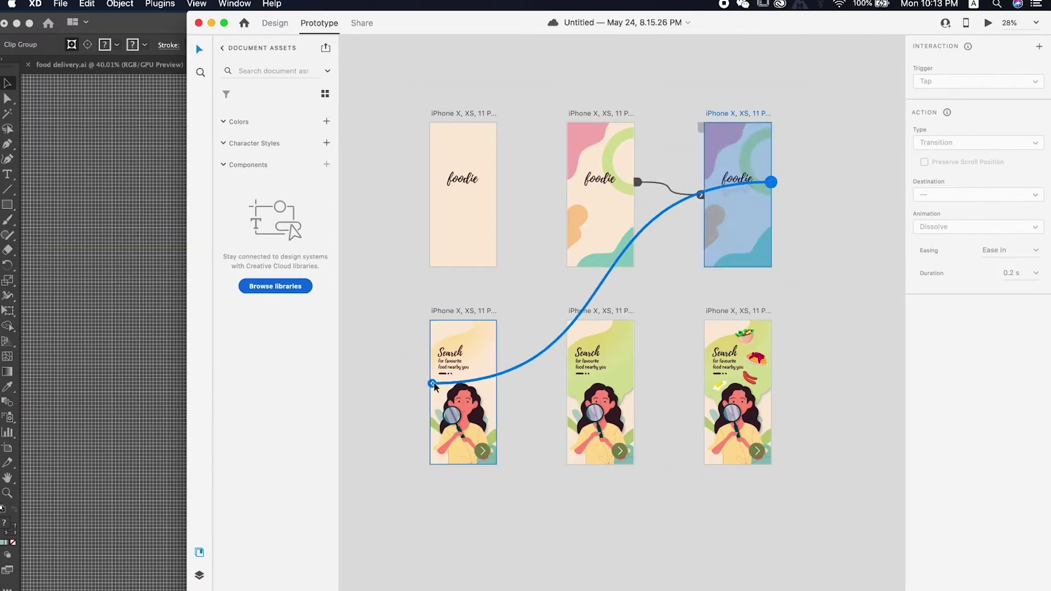
pyautogui.moveTo(434, 386); pyautogui.dragTo(438, 386)
pyautogui.press('super+Return')
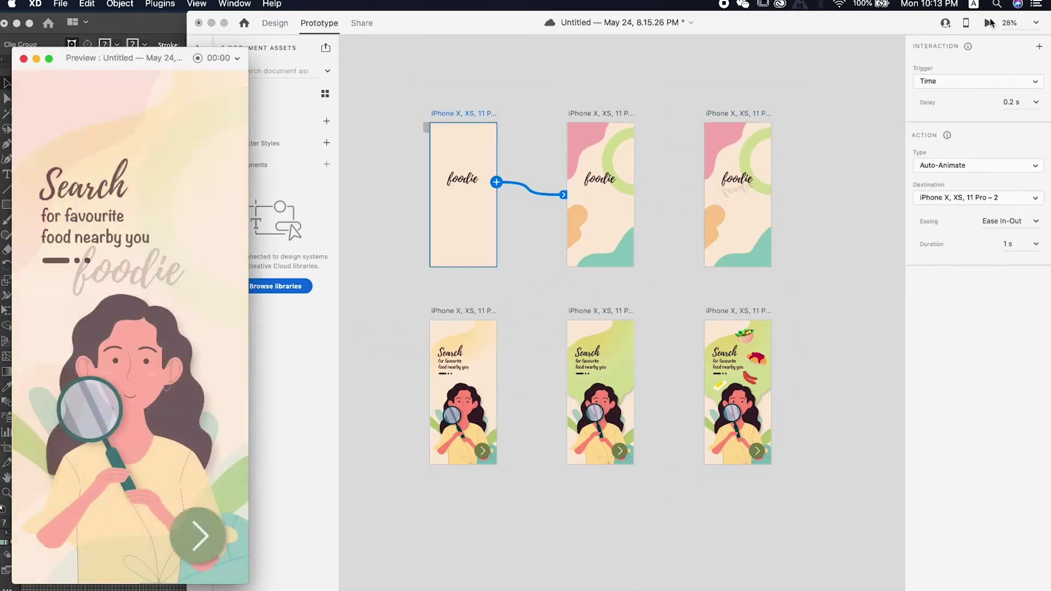
# Step: Set the delay of the third artboard's link to 1 s and preview the prototype again
pyautogui.click(741, 113)
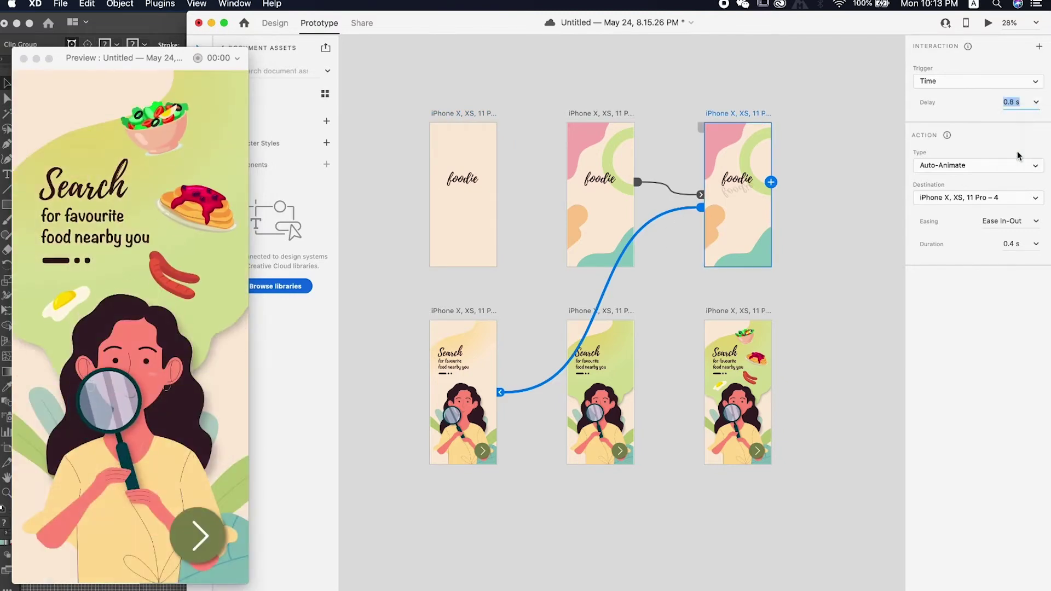
pyautogui.click(1035, 102)
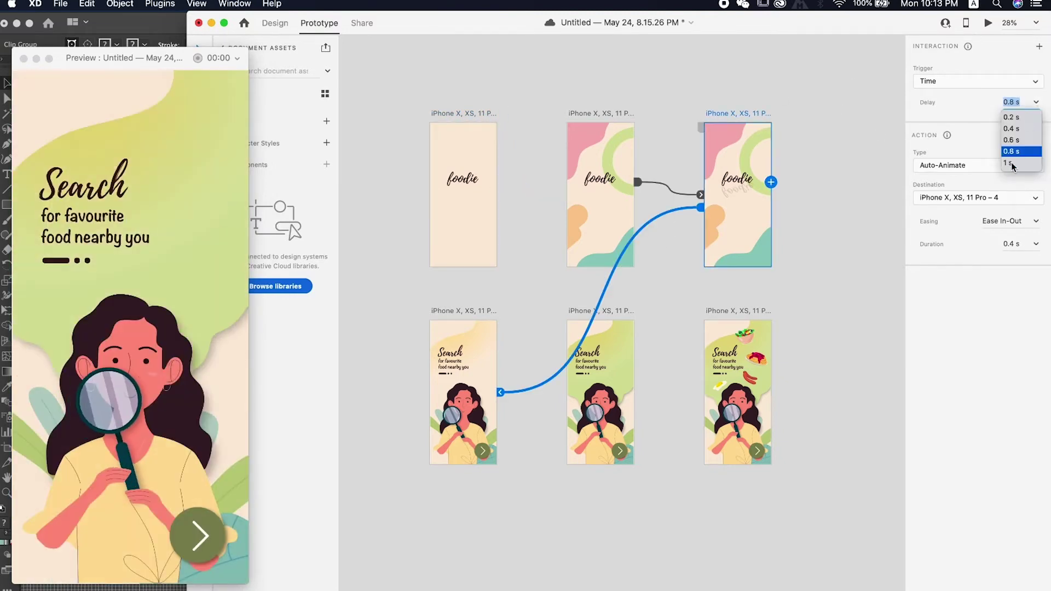
pyautogui.click(1012, 165)
pyautogui.click(987, 24)
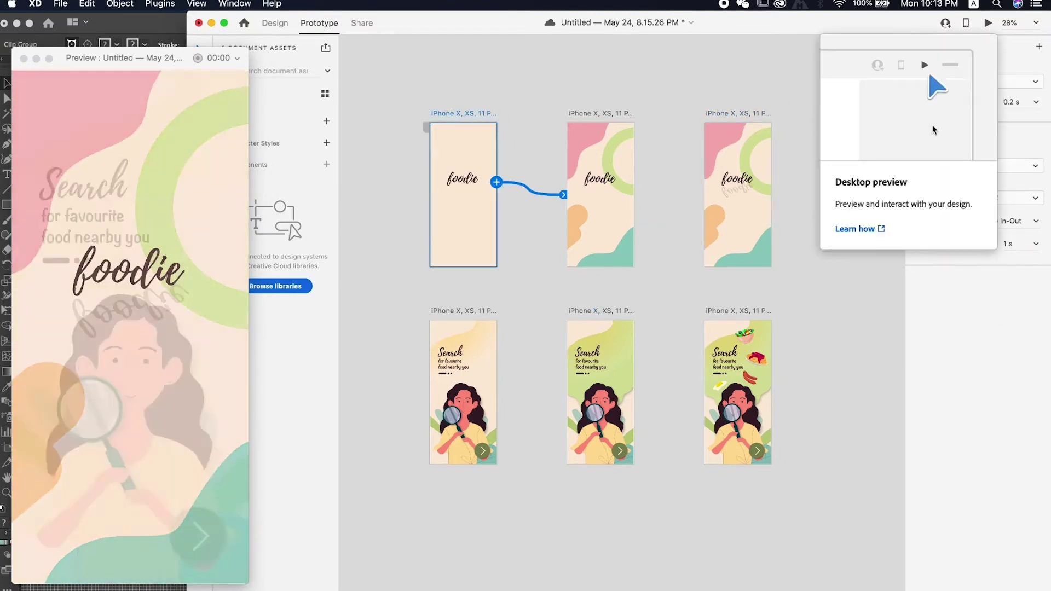
# Step: Set the duration of the link from the fourth to the fifth artboard to 0.4 s
pyautogui.click(563, 397)
pyautogui.click(1035, 244)
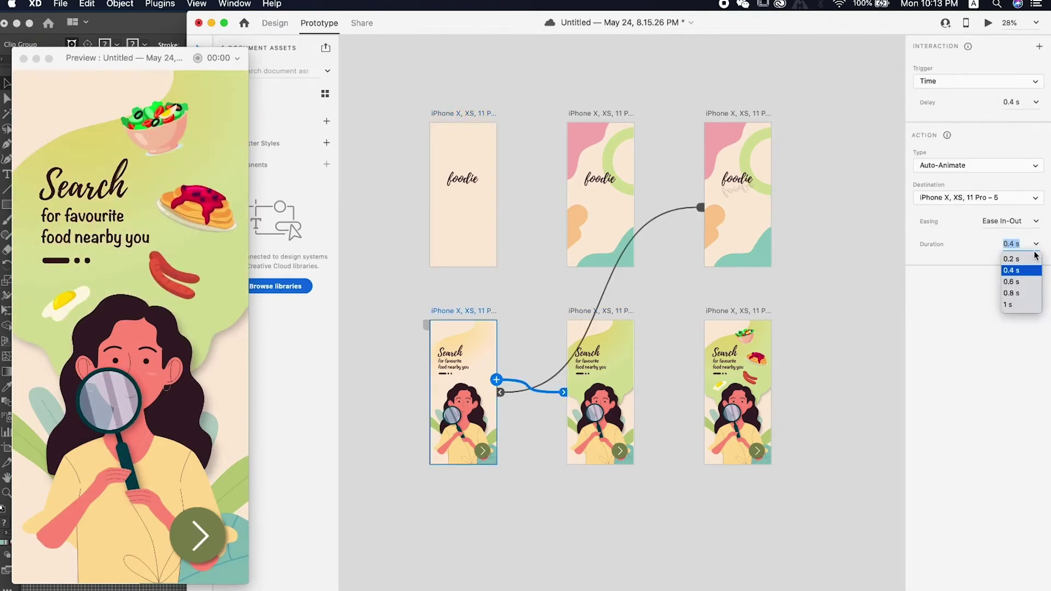
pyautogui.click(1013, 270)
# Step: Preview the full prototype from the first artboard to check the animation timing
pyautogui.click(482, 112)
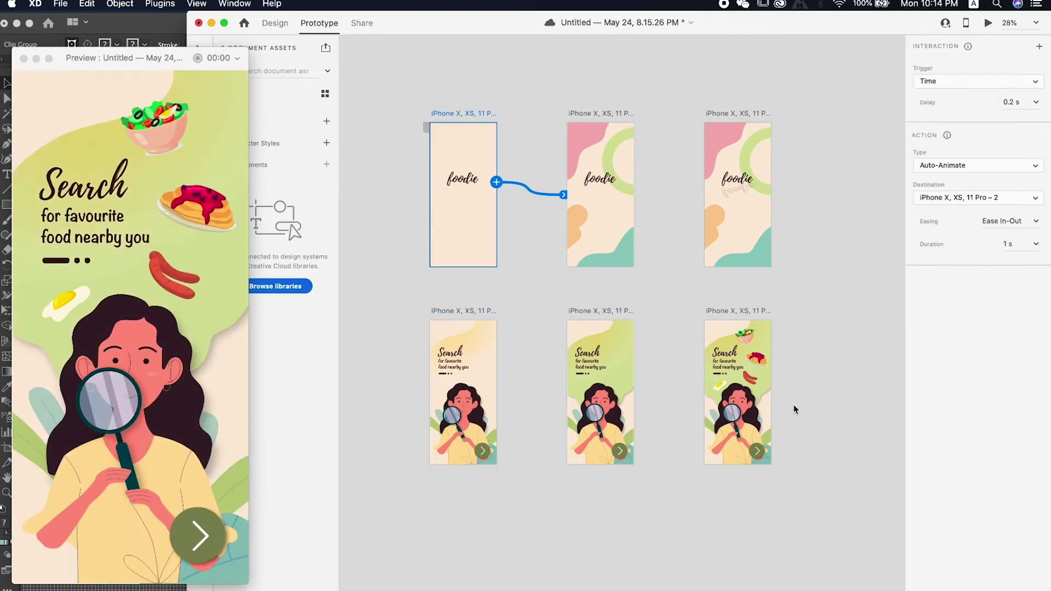
pyautogui.click(988, 23)
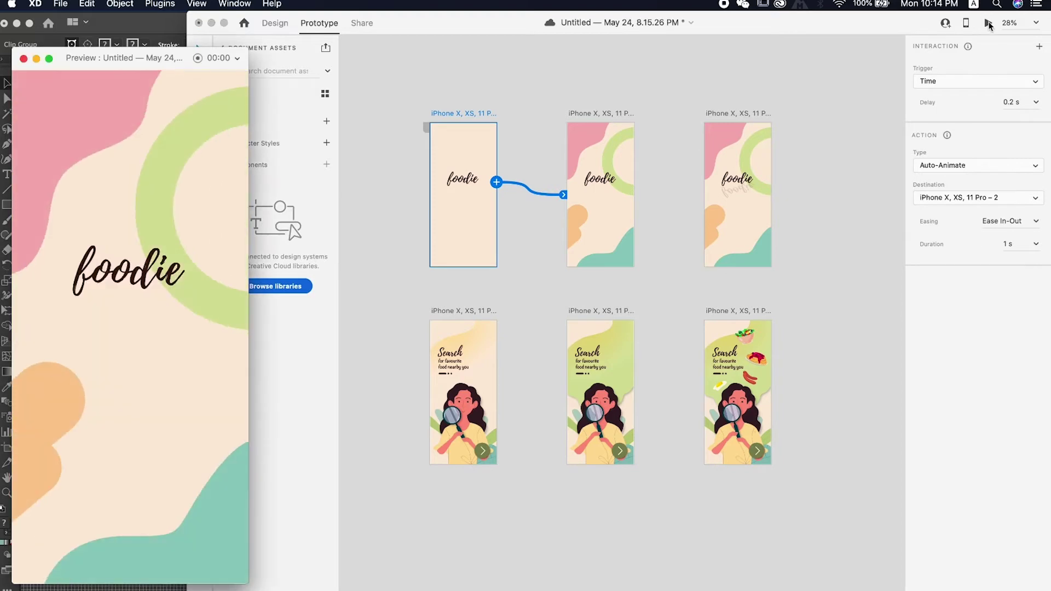
pyautogui.click(620, 313)
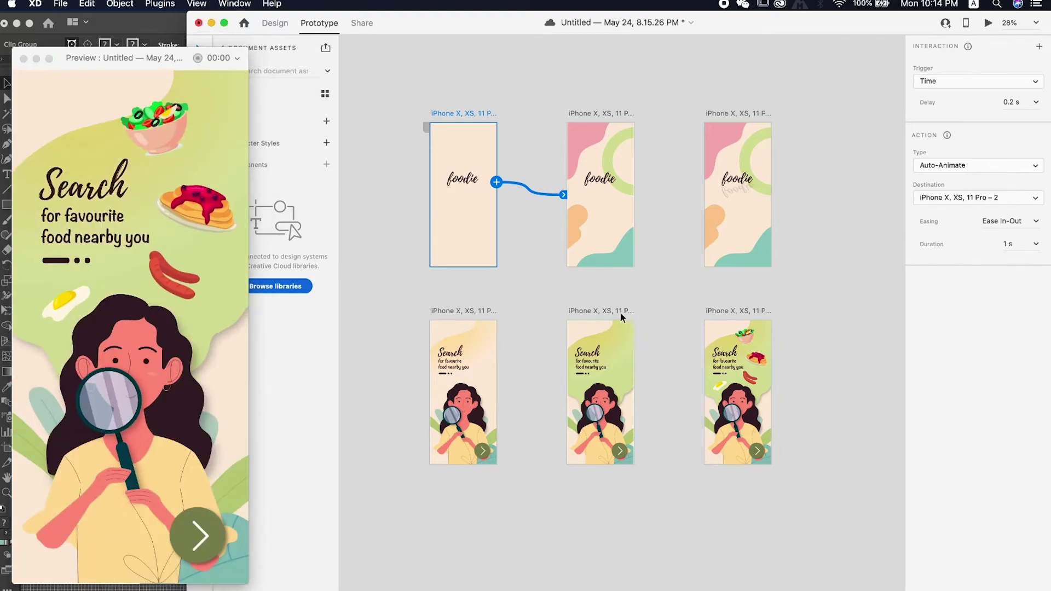
pyautogui.click(482, 115)
pyautogui.click(988, 23)
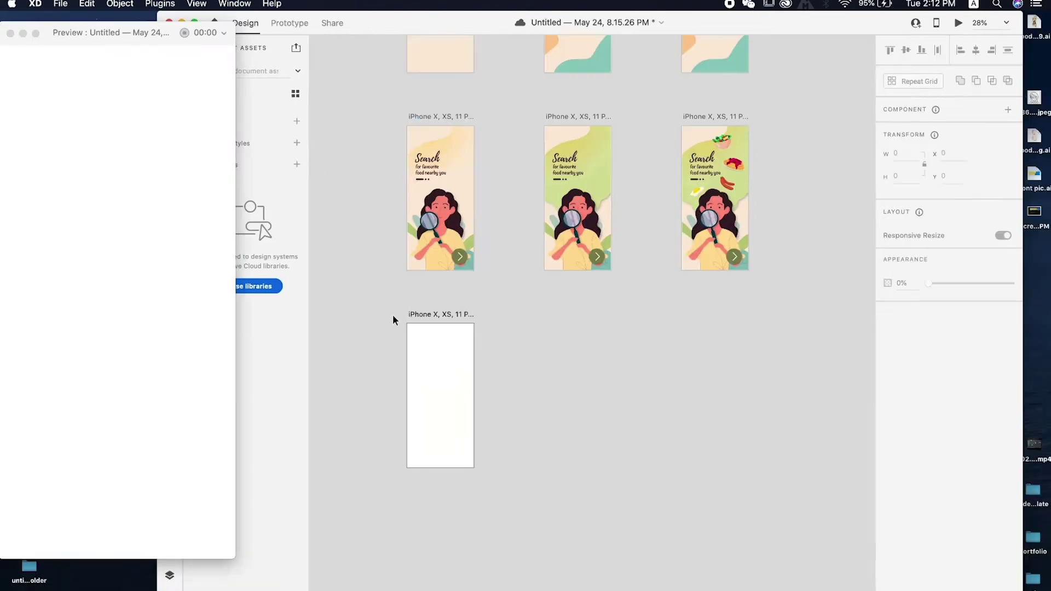
# Step: Paste the Place Order design into the empty seventh artboard and duplicate that artboard to its right
pyautogui.press('super+v')
pyautogui.scroll(3, 447, 410)
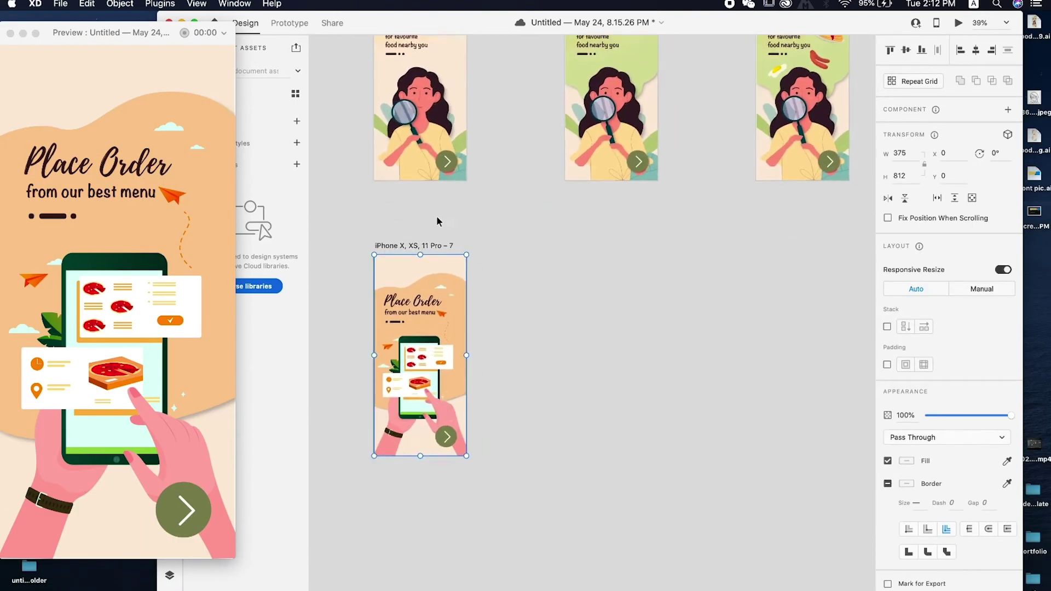
pyautogui.moveTo(427, 245); pyautogui.dragTo(616, 246)
pyautogui.click(490, 290)
# Step: Shrink the orange blob on the seventh artboard and move it behind the phone so it is hidden
pyautogui.scroll(4, 490, 290)
pyautogui.click(553, 260)
pyautogui.doubleClick(553, 260)
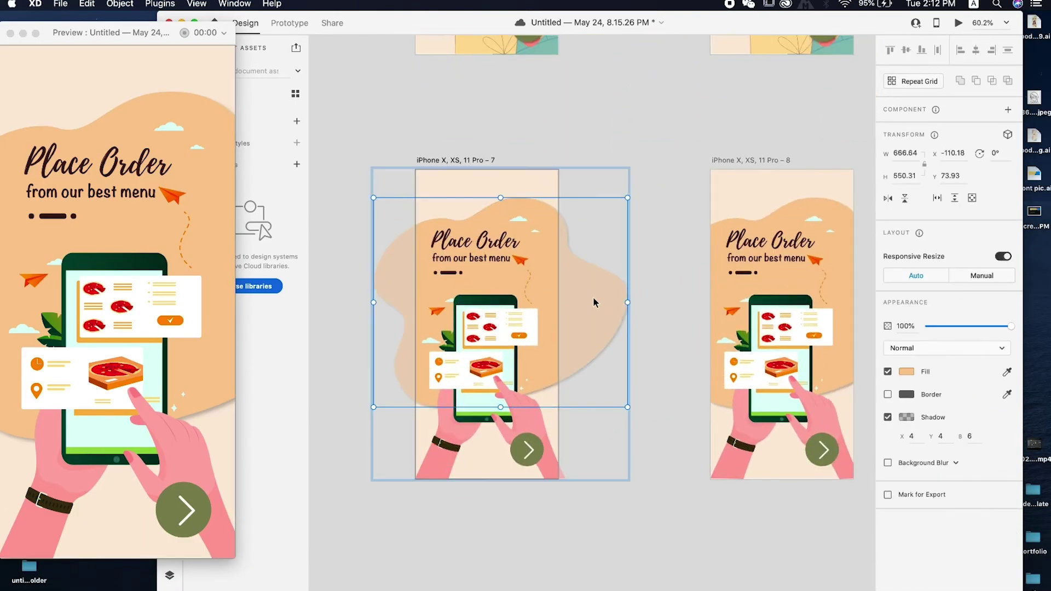
pyautogui.moveTo(628, 198); pyautogui.dragTo(556, 219)
pyautogui.moveTo(531, 274); pyautogui.dragTo(531, 316)
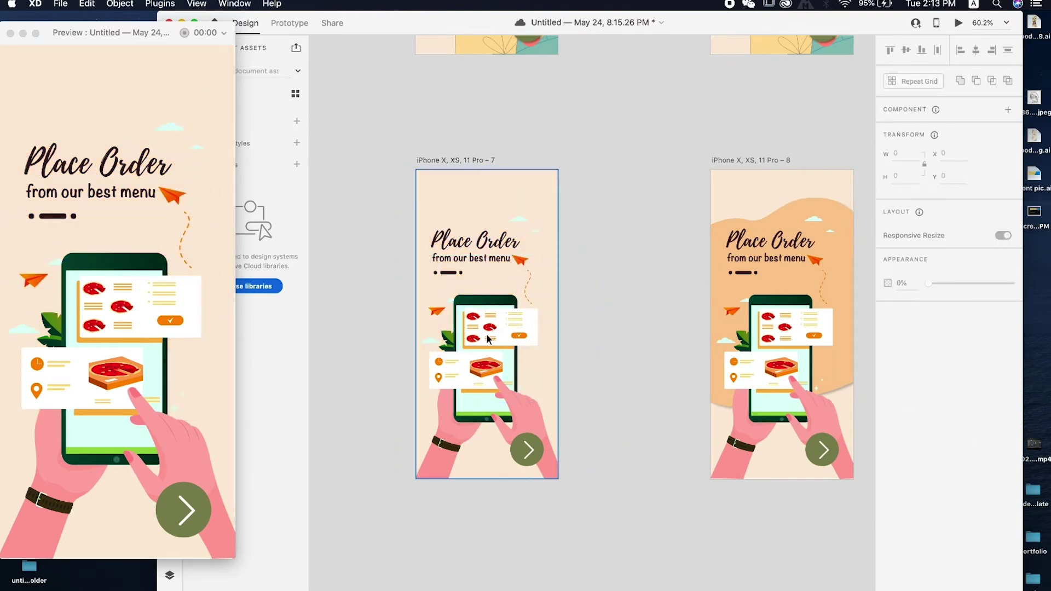
# Step: Set the opacity of the order cards, paper planes and dashed trail on the seventh artboard to 0%
pyautogui.click(544, 342)
pyautogui.moveTo(966, 403); pyautogui.dragTo(667, 296)
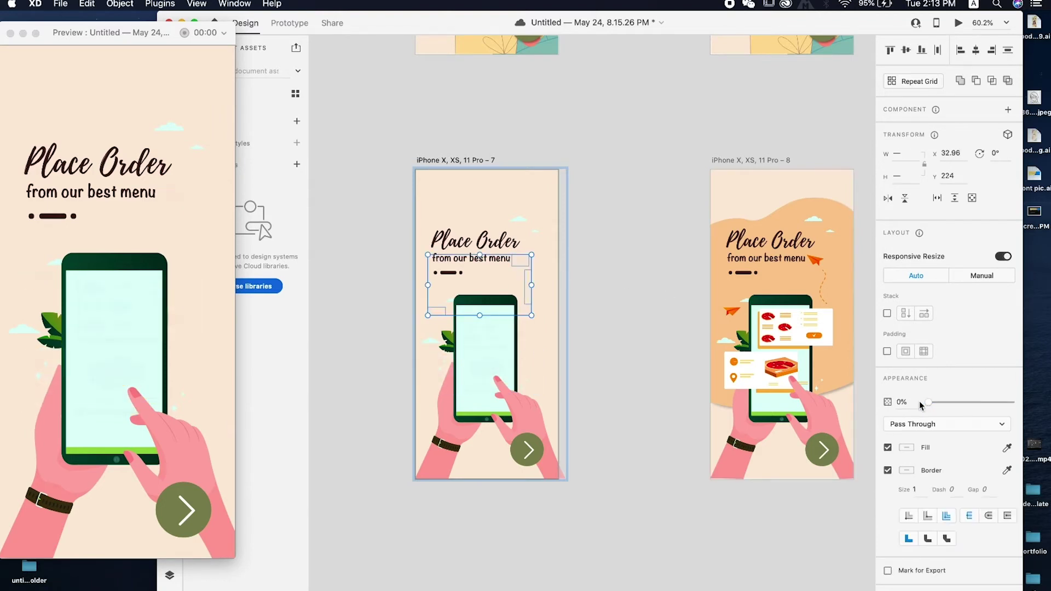
pyautogui.click(635, 311)
# Step: Duplicate the eighth artboard to its right
pyautogui.hscroll(3, 635, 310)
pyautogui.scroll(-2, 621, 151)
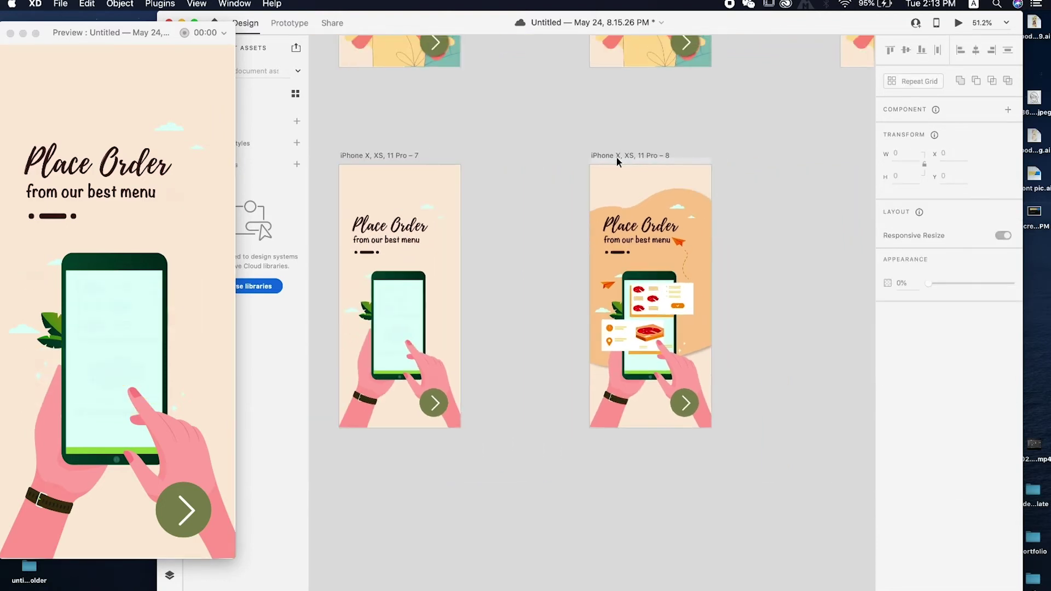
pyautogui.moveTo(616, 155); pyautogui.dragTo(802, 152)
pyautogui.hscroll(3, 803, 156)
pyautogui.moveTo(646, 180); pyautogui.dragTo(707, 180)
pyautogui.hscroll(-3, 707, 180)
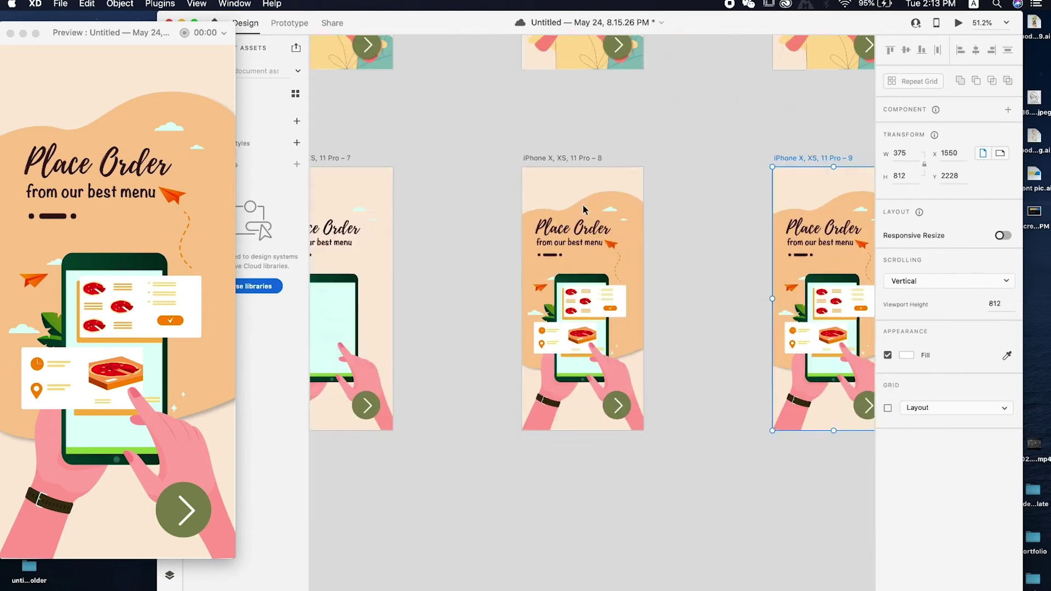
pyautogui.moveTo(539, 134); pyautogui.dragTo(685, 431)
pyautogui.press('BackSpace')
pyautogui.press('BackSpace')
pyautogui.moveTo(378, 160); pyautogui.dragTo(624, 162)
pyautogui.doubleClick(662, 380)
pyautogui.click(629, 160)
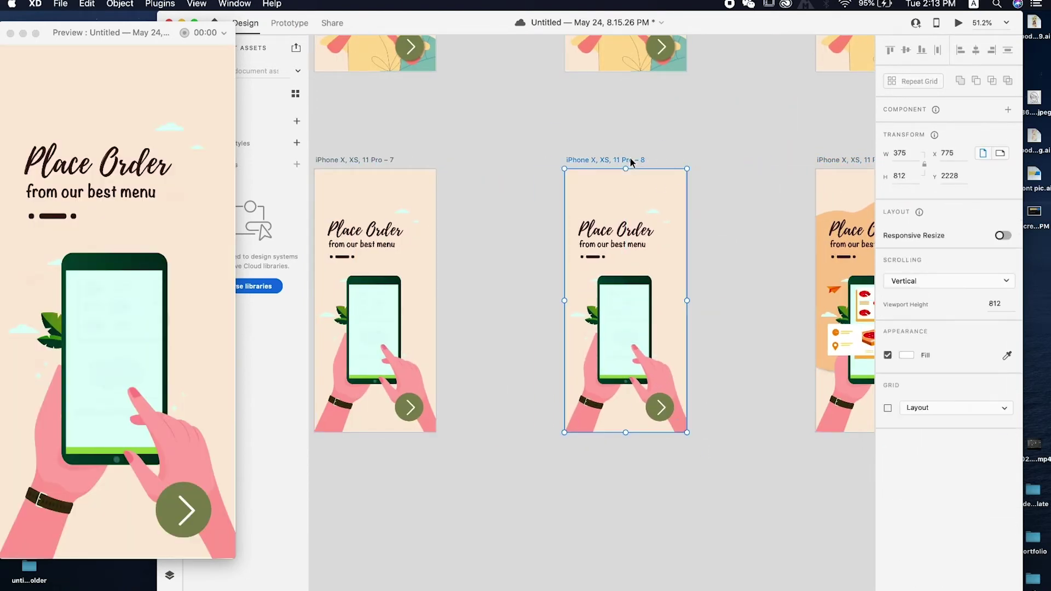
pyautogui.press('super+z')
pyautogui.press('super+z')
pyautogui.press('super+z')
# Step: Set the opacity of the order cards, paper planes and dashed trail on the eighth artboard to 0%
pyautogui.click(709, 251)
pyautogui.click(596, 340)
pyautogui.doubleClick(597, 340)
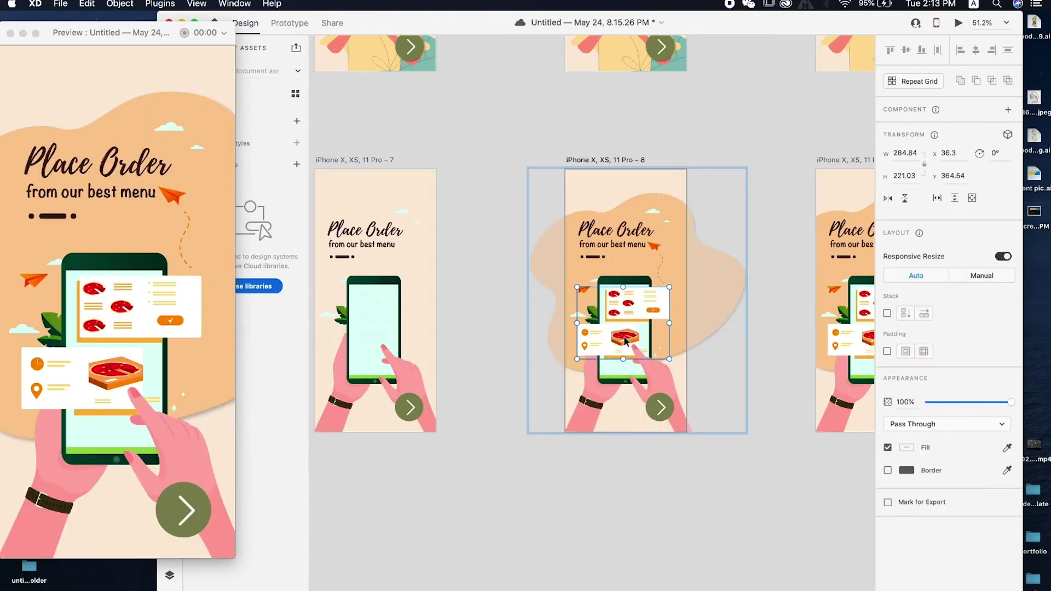
pyautogui.press('0')
pyautogui.press('0')
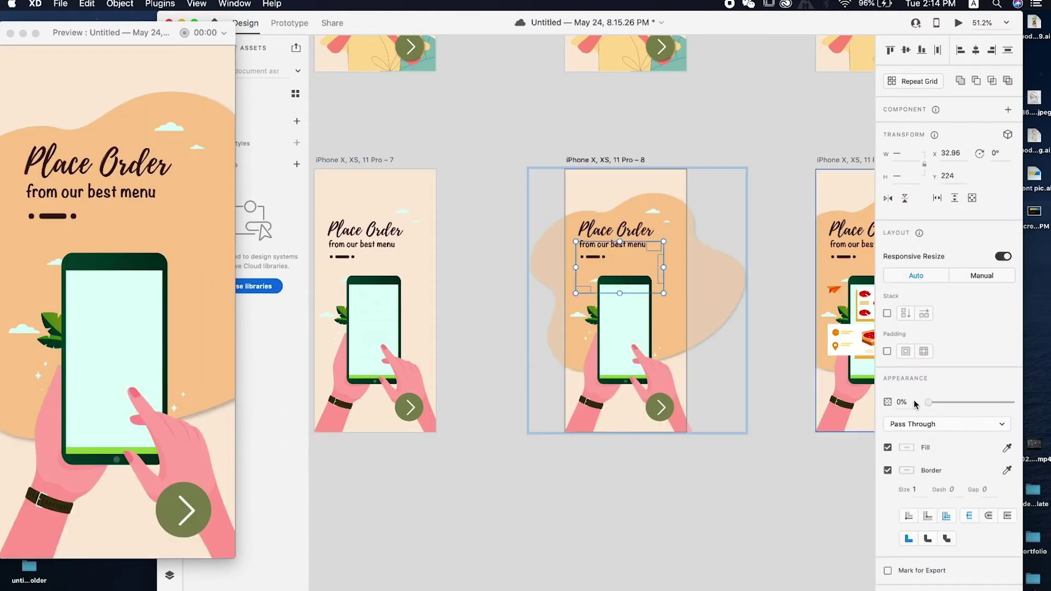
# Step: Duplicate the ninth artboard to its right
pyautogui.click(704, 497)
pyautogui.hscroll(6, 703, 497)
pyautogui.hscroll(-1, 582, 236)
pyautogui.click(585, 152)
pyautogui.moveTo(575, 151); pyautogui.dragTo(810, 147)
# Step: Set the opacity of the order cards, paper planes and dashed trail on the ninth artboard to 0%
pyautogui.click(610, 301)
pyautogui.doubleClick(629, 295)
pyautogui.moveTo(931, 402); pyautogui.dragTo(912, 401)
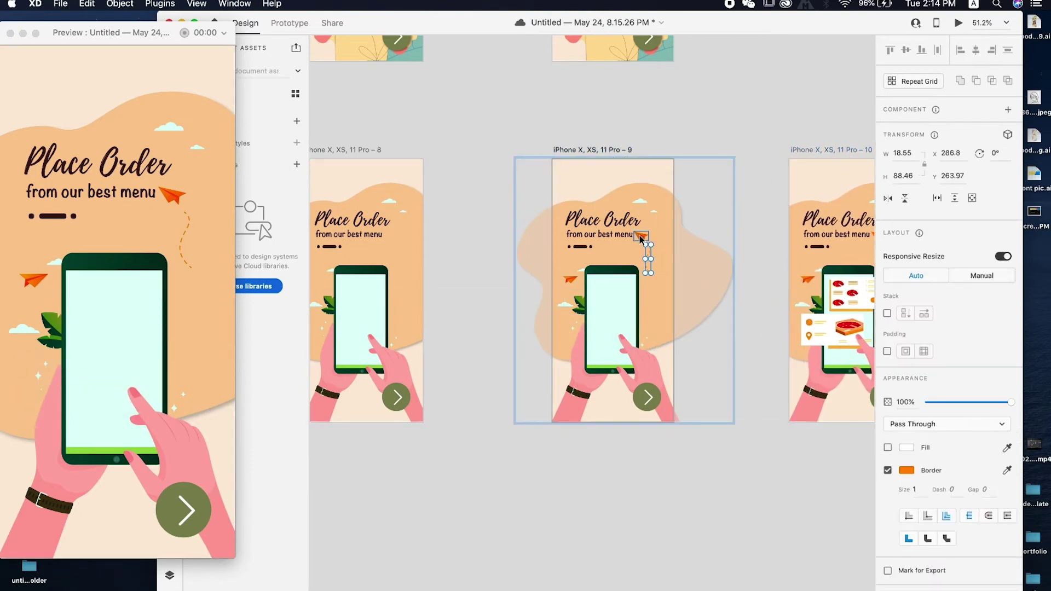
# Step: Rotate the pointing hand on the ninth artboard to -15° and move it down 17 px
pyautogui.doubleClick(654, 377)
pyautogui.scroll(5, 681, 386)
pyautogui.moveTo(663, 437); pyautogui.dragTo(688, 414)
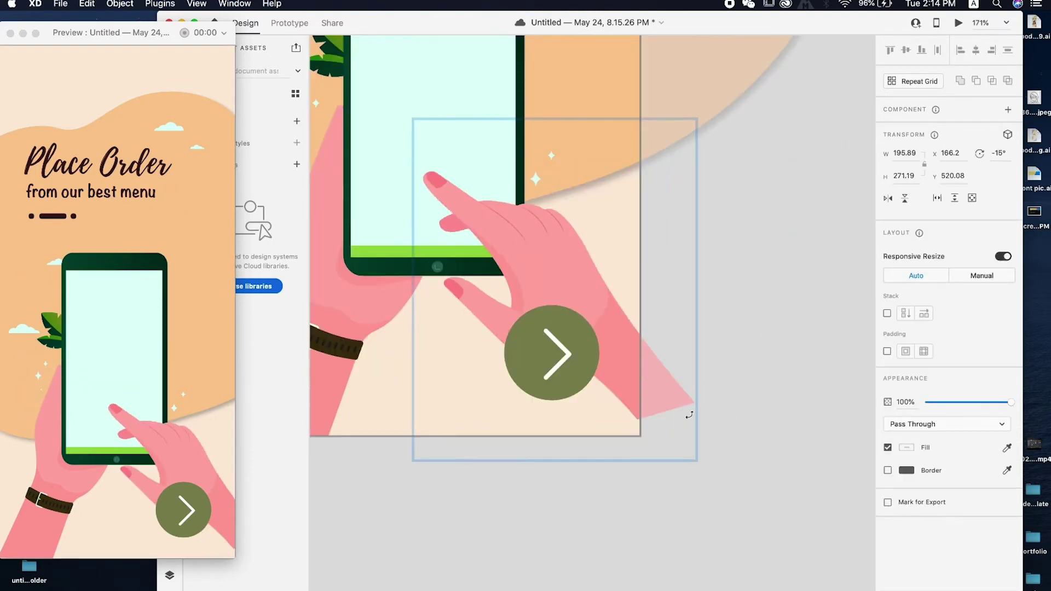
pyautogui.press('Down')
pyautogui.press('Down')
pyautogui.press('Down')
pyautogui.press('Down')
pyautogui.press('Down')
pyautogui.press('Down')
pyautogui.press('Down')
pyautogui.press('Down')
pyautogui.press('Down')
pyautogui.press('Down')
pyautogui.press('Down')
pyautogui.press('Down')
pyautogui.press('Down')
pyautogui.press('Down')
pyautogui.press('Down')
pyautogui.press('Down')
pyautogui.press('Down')
pyautogui.click(659, 463)
# Step: Link the four Place Order artboards in sequence with Time-triggered Auto-Animate, 0.4 s delay and 0.8 s duration
pyautogui.scroll(-5, 654, 464)
pyautogui.hscroll(2, 652, 469)
pyautogui.scroll(-2, 650, 469)
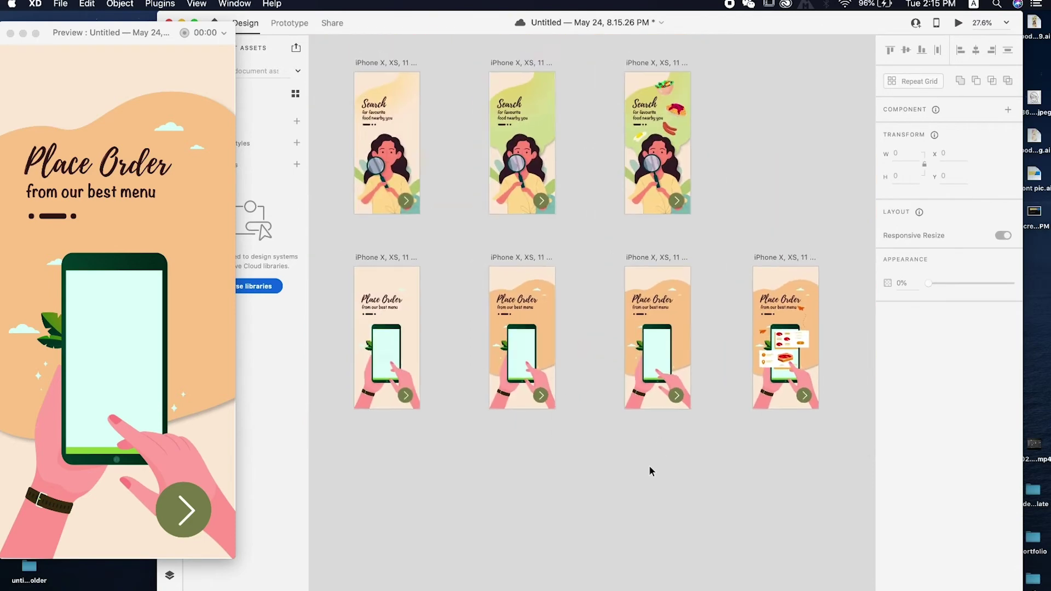
pyautogui.click(395, 263)
pyautogui.click(298, 25)
pyautogui.moveTo(429, 331); pyautogui.dragTo(684, 267)
pyautogui.click(530, 263)
pyautogui.click(684, 263)
pyautogui.moveTo(699, 331); pyautogui.dragTo(794, 343)
# Step: Preview the Place Order sequence from its first artboard and review the timing of its links
pyautogui.click(394, 262)
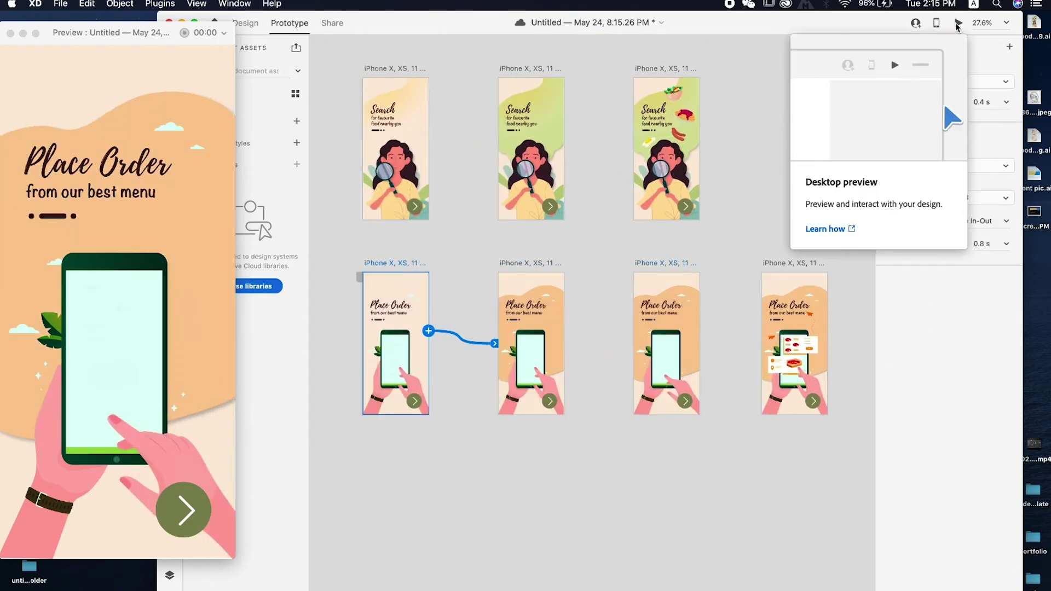
pyautogui.click(530, 264)
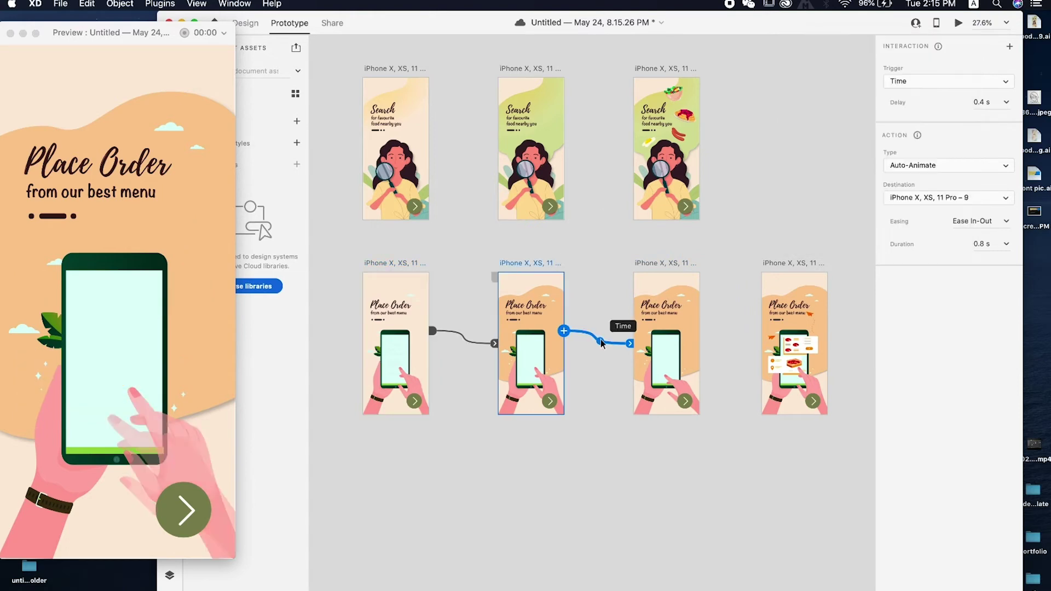
pyautogui.click(406, 264)
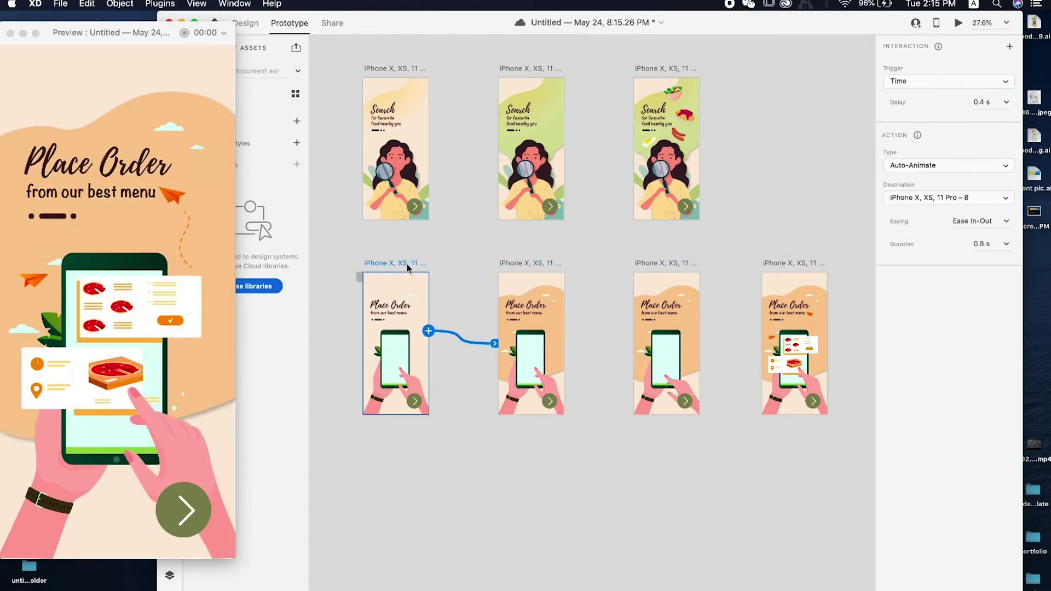
pyautogui.click(673, 264)
pyautogui.click(392, 263)
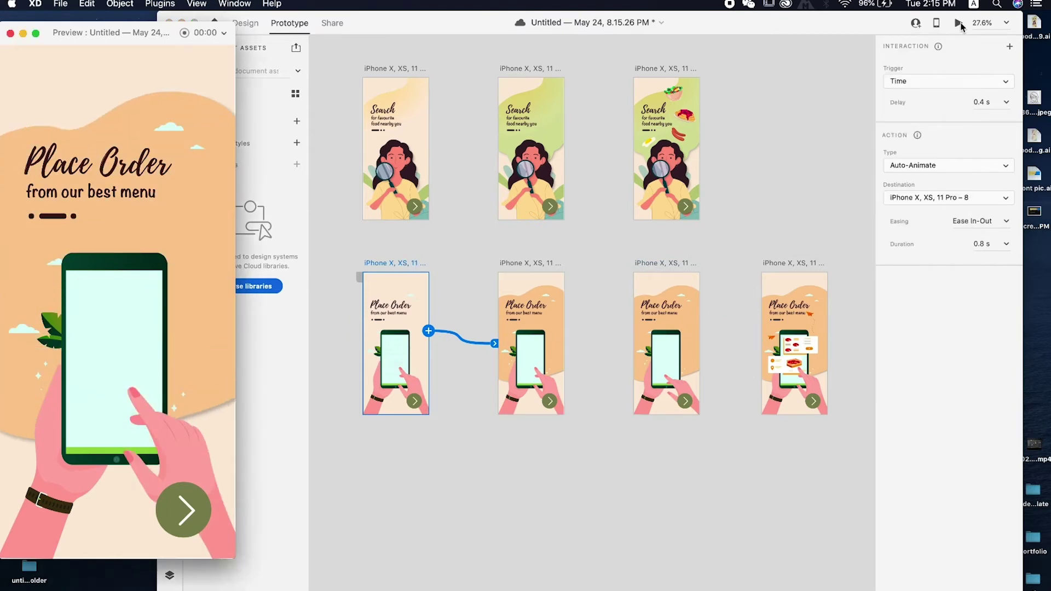
# Step: Replace the pointing hand on the tenth artboard with a copy of the ninth artboard's rotated hand
pyautogui.scroll(-3, 781, 333)
pyautogui.scroll(4, 751, 323)
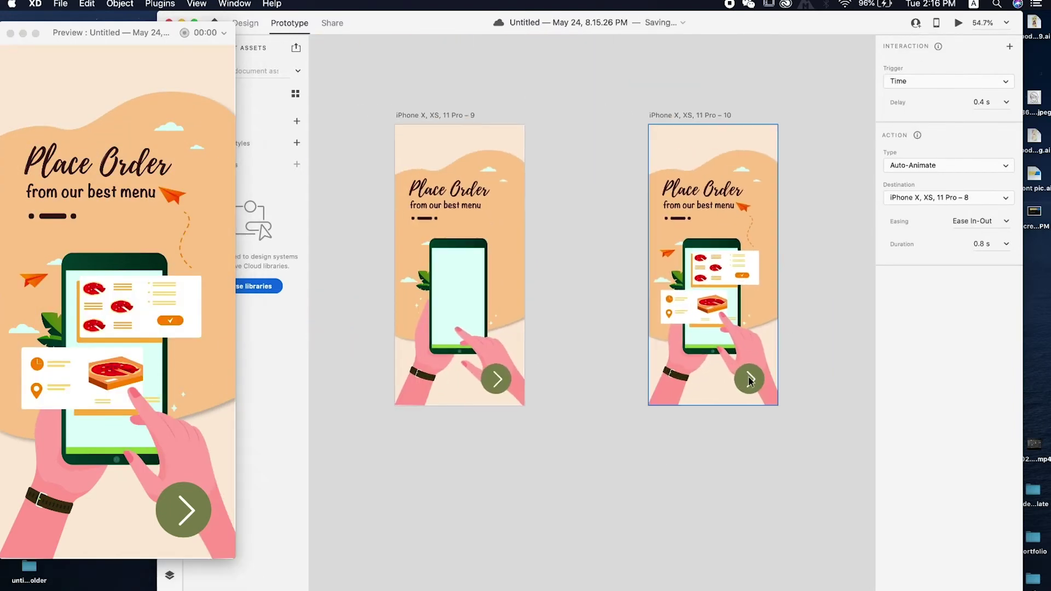
pyautogui.click(488, 351)
pyautogui.hotkey('alt', '1')
pyautogui.doubleClick(483, 352)
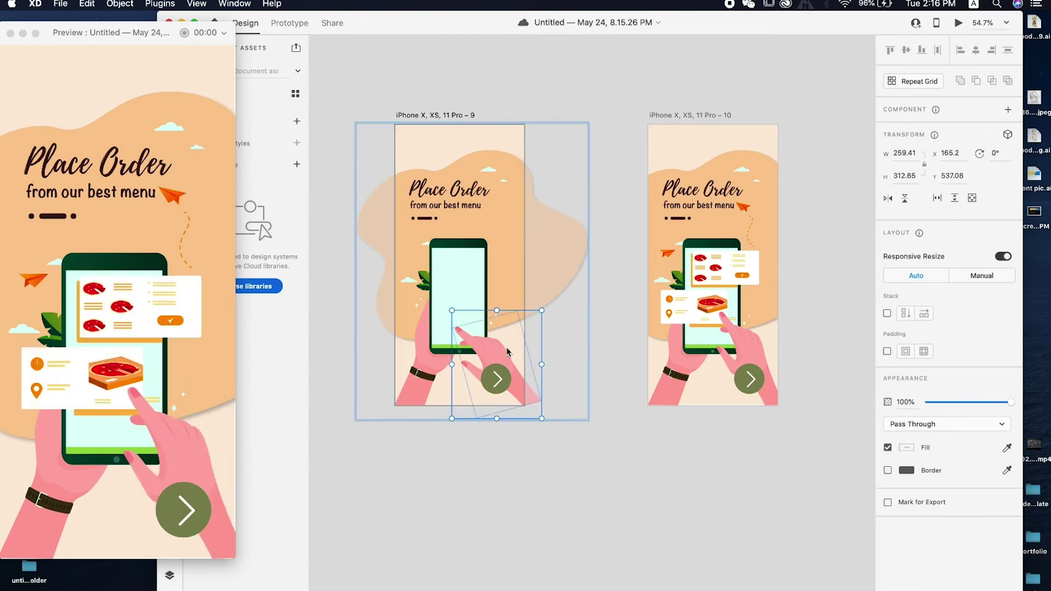
pyautogui.press('super+x')
pyautogui.click(745, 349)
pyautogui.press('super+v')
# Step: Arrange the pasted hand behind the arrow button on the tenth artboard and preview the prototype
pyautogui.scroll(5, 745, 348)
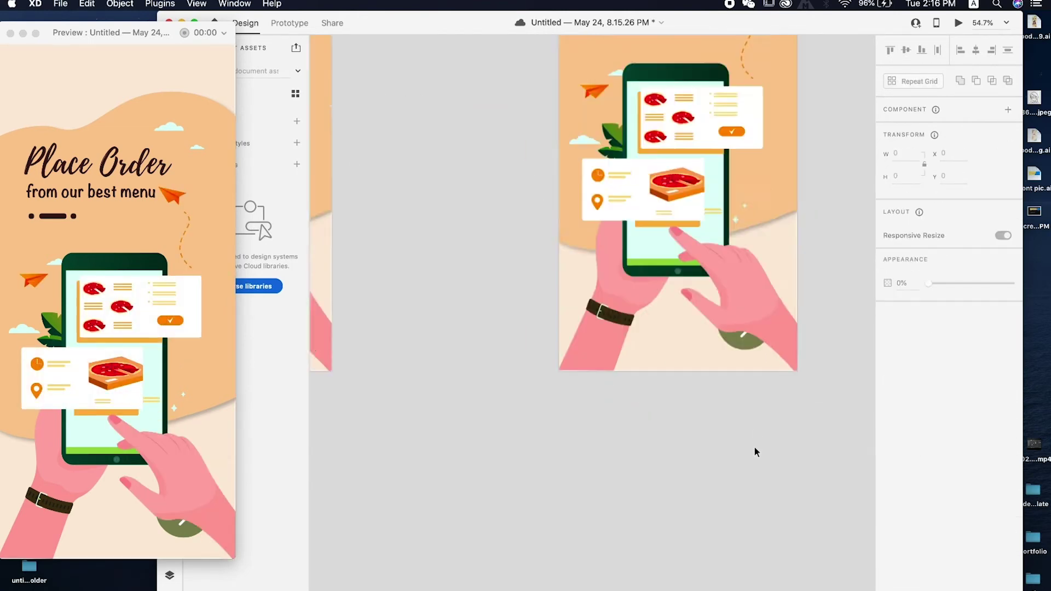
pyautogui.click(751, 315)
pyautogui.rightClick(751, 315)
pyautogui.click(791, 515)
pyautogui.scroll(-8, 739, 469)
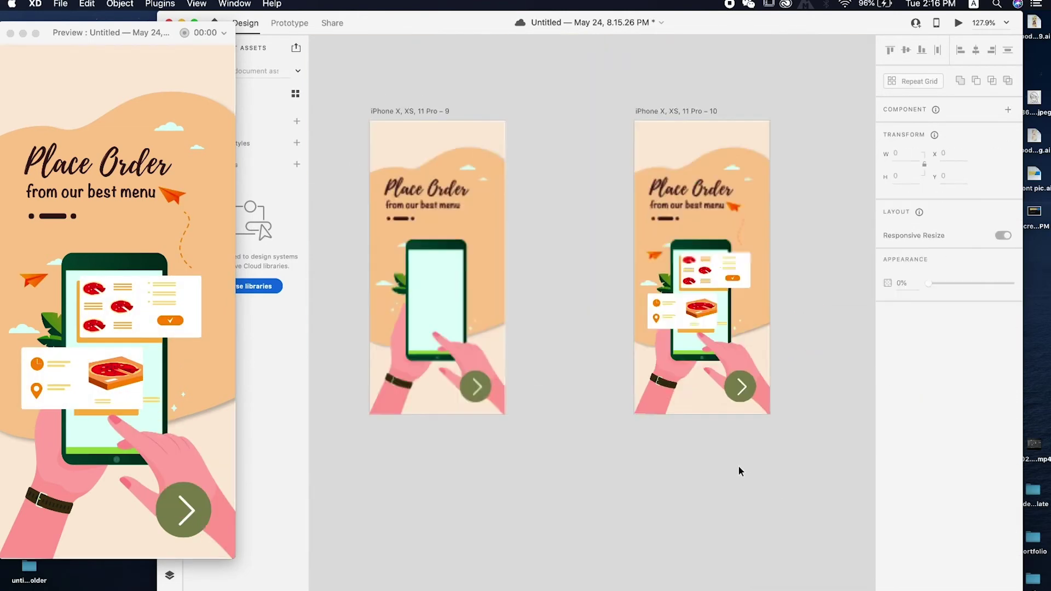
pyautogui.click(435, 280)
pyautogui.click(955, 23)
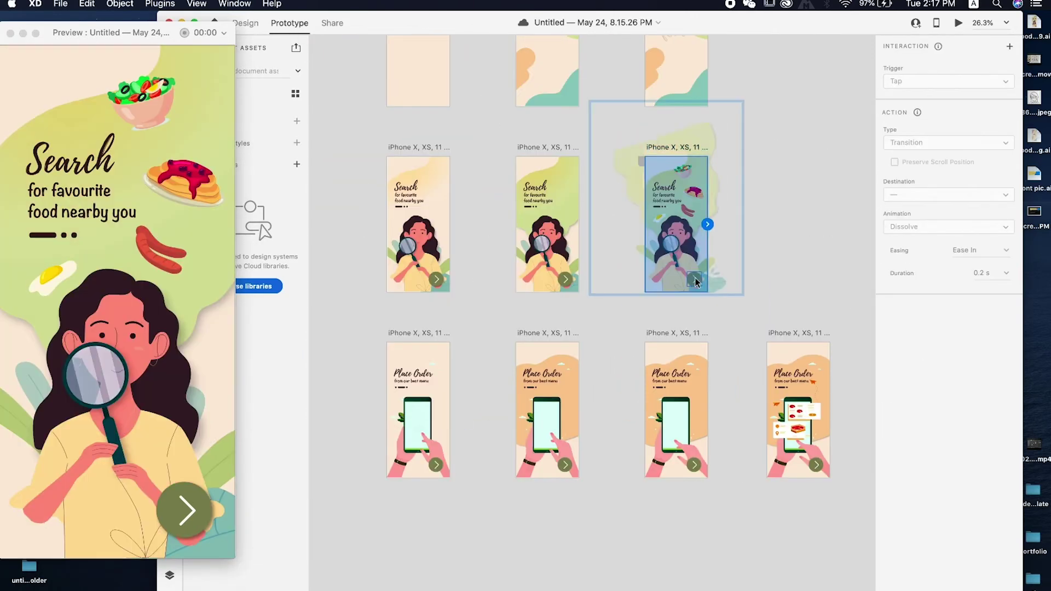
# Step: Link the third Search artboard's arrow button to the first Place Order artboard with a Tap-triggered Transition, and test it in the preview
pyautogui.click(695, 280)
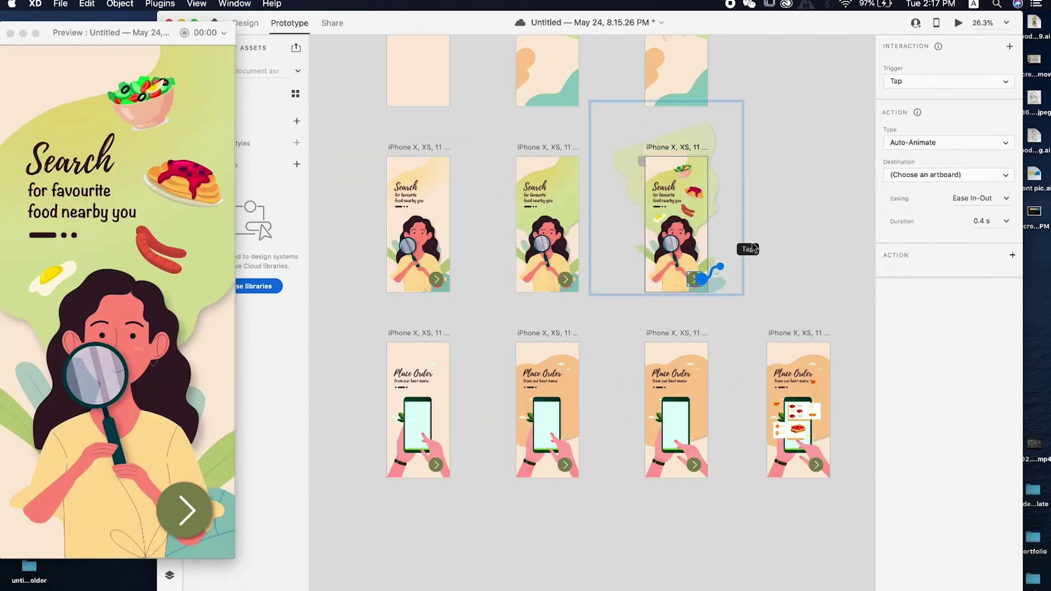
pyautogui.moveTo(730, 312); pyautogui.dragTo(435, 358)
pyautogui.click(964, 142)
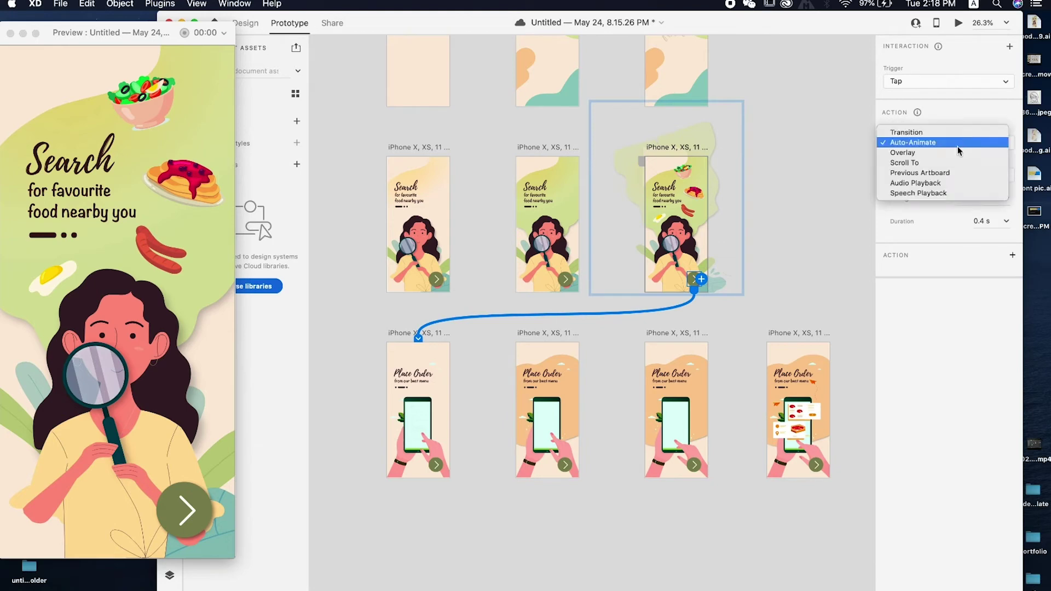
pyautogui.click(953, 134)
pyautogui.click(942, 226)
pyautogui.click(934, 242)
pyautogui.click(543, 170)
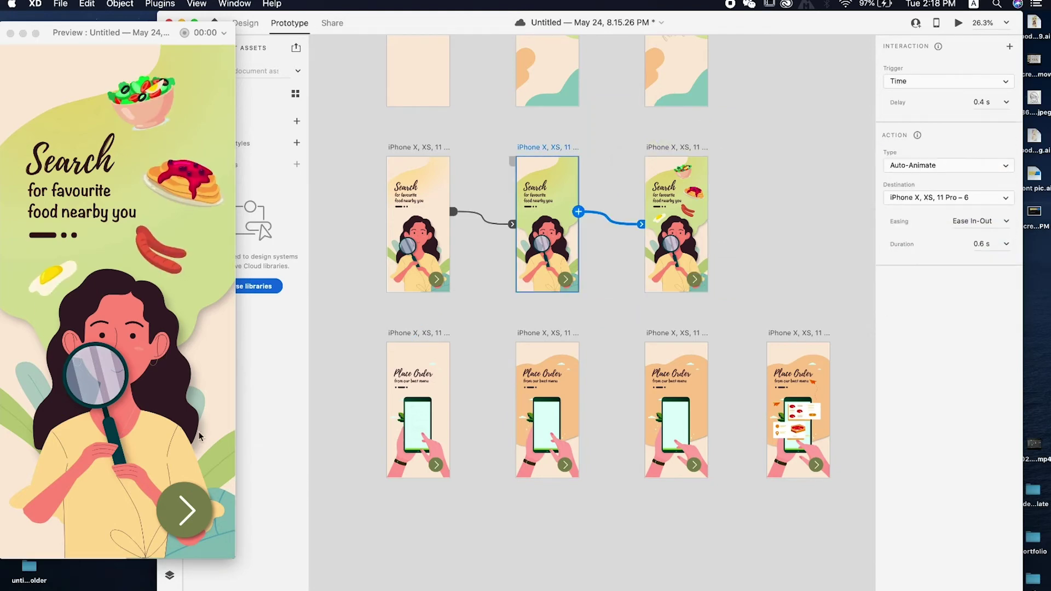
pyautogui.click(182, 509)
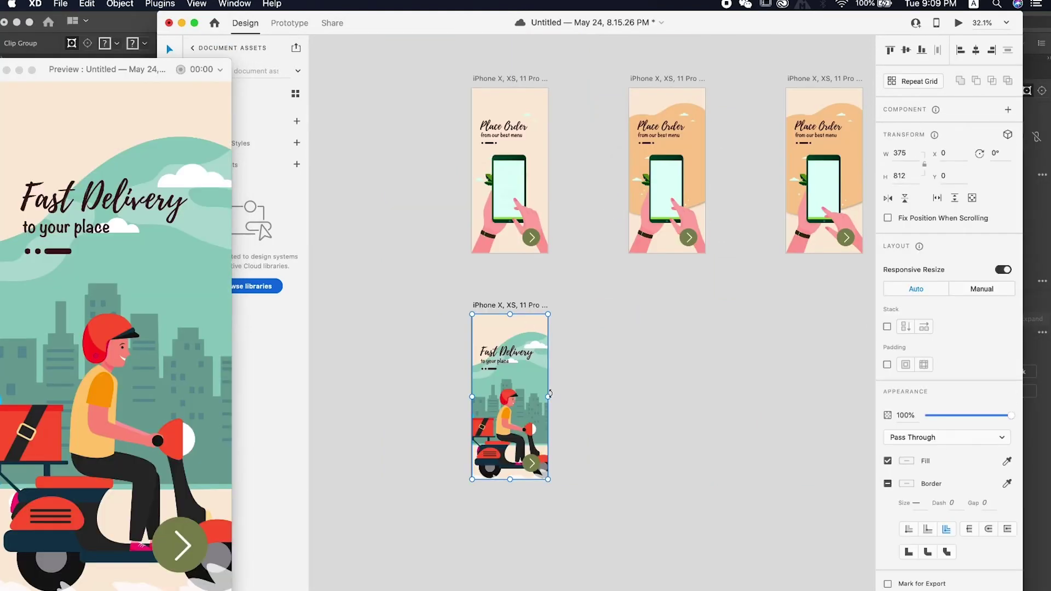
# Step: Duplicate the Fast Delivery artboard two places to the right and move the original's scooter rider off its left edge
pyautogui.click(495, 286)
pyautogui.moveTo(495, 286); pyautogui.dragTo(811, 286)
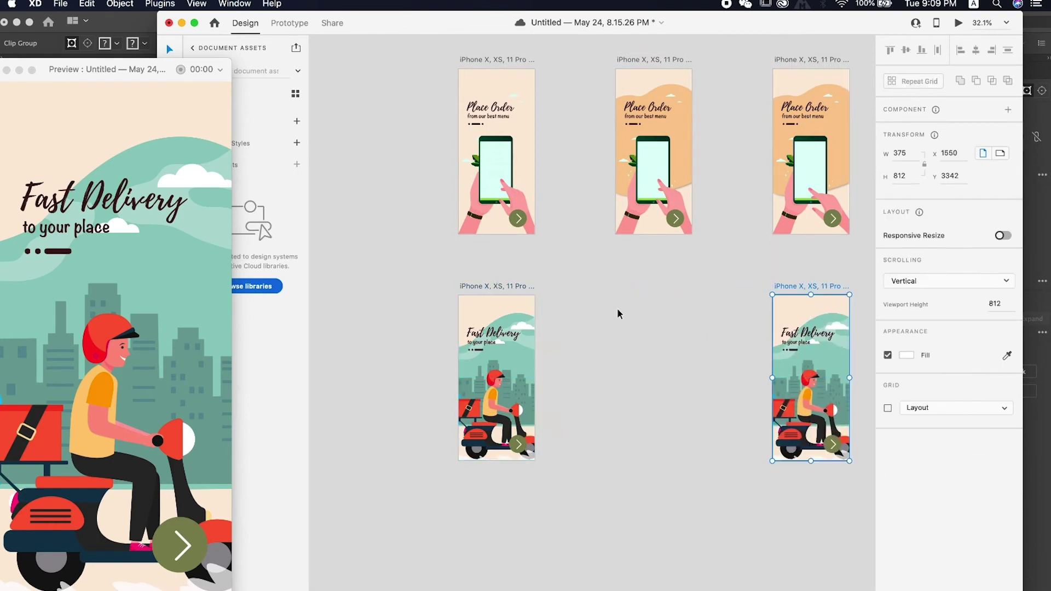
pyautogui.scroll(3, 593, 321)
pyautogui.hscroll(-3, 594, 322)
pyautogui.doubleClick(604, 424)
pyautogui.click(605, 425)
pyautogui.moveTo(605, 425); pyautogui.dragTo(461, 424)
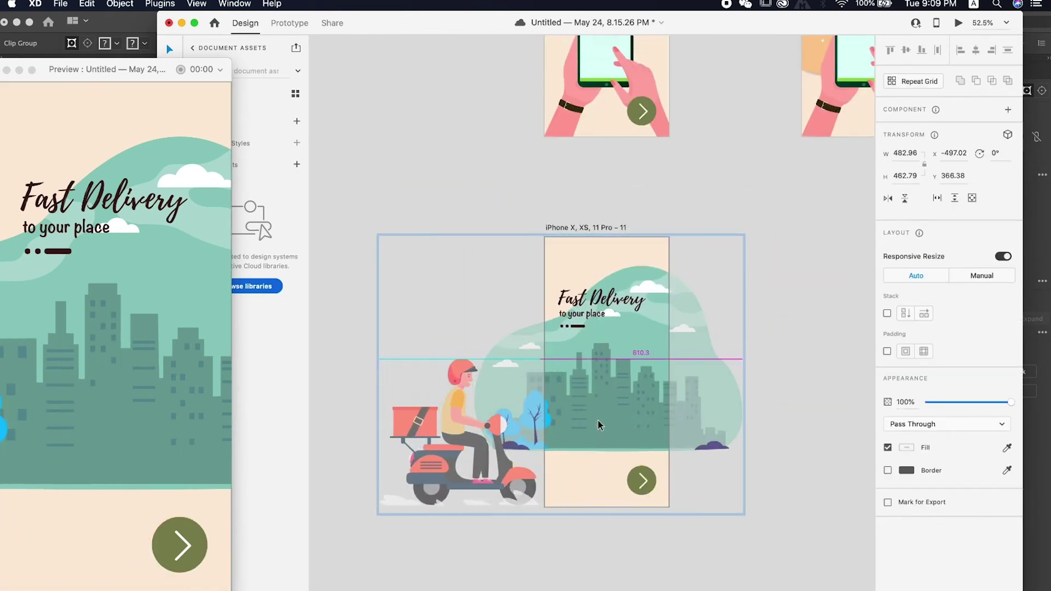
# Step: Shrink the green city background on the first Fast Delivery artboard and move it out of sight
pyautogui.doubleClick(628, 405)
pyautogui.moveTo(743, 266); pyautogui.dragTo(609, 320)
pyautogui.moveTo(545, 404); pyautogui.dragTo(529, 404)
pyautogui.click(566, 211)
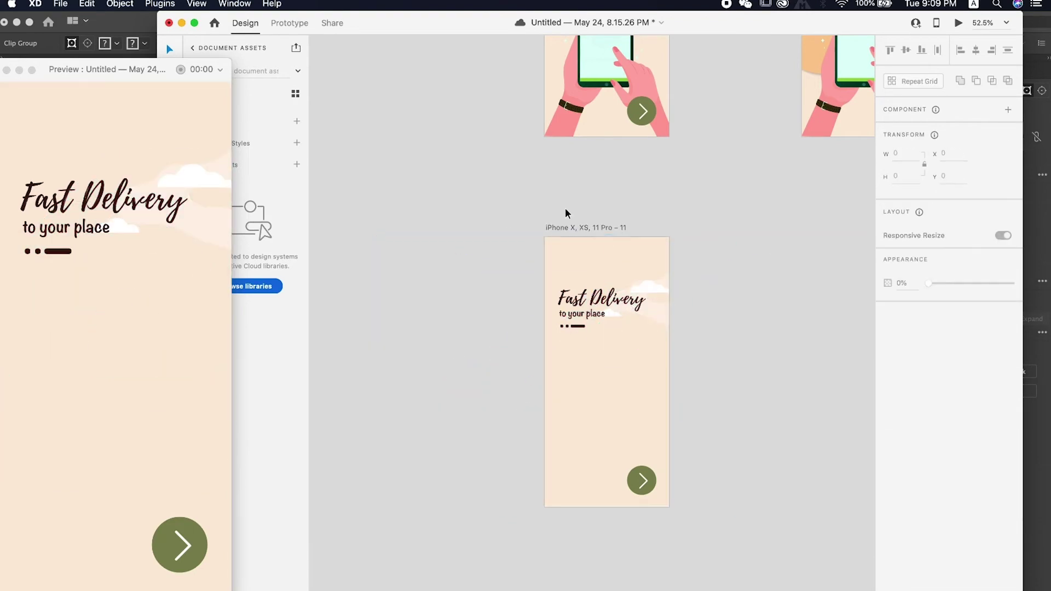
# Step: Duplicate the complete Fast Delivery artboard into the gap between the two Fast Delivery artboards
pyautogui.scroll(-3, 566, 212)
pyautogui.hscroll(3, 565, 211)
pyautogui.moveTo(793, 225); pyautogui.dragTo(643, 229)
# Step: Move the scooter rider on the middle Fast Delivery artboard off its left edge
pyautogui.scroll(5, 642, 228)
pyautogui.doubleClick(609, 430)
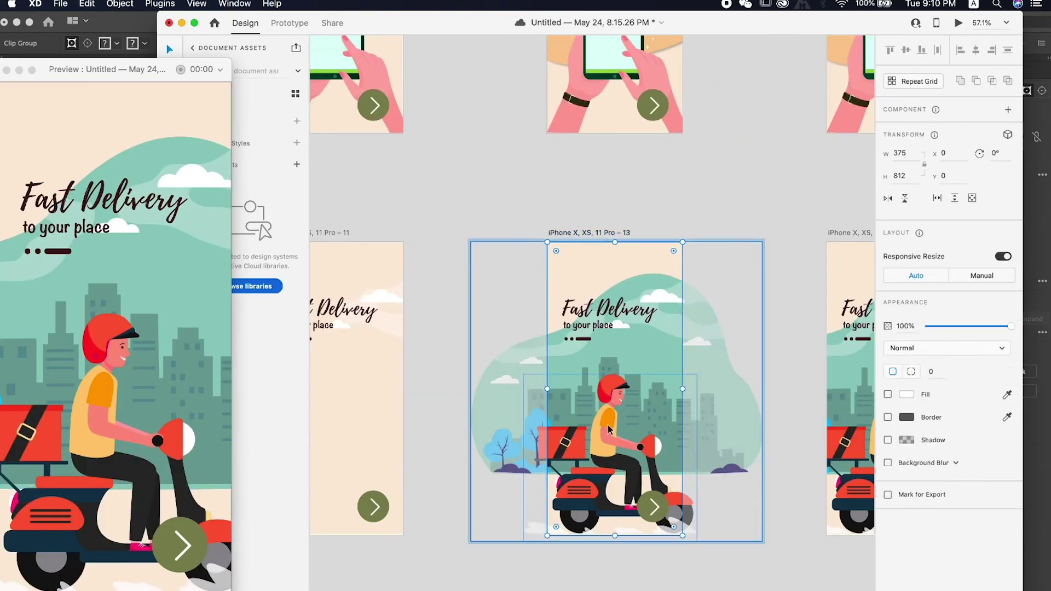
pyautogui.click(610, 430)
pyautogui.hotkey('shift', 'Left')
pyautogui.hotkey('shift', 'Left')
pyautogui.hotkey('shift', 'Left')
pyautogui.hotkey('shift', 'Left')
pyautogui.hotkey('shift', 'Left')
pyautogui.hotkey('shift', 'Left')
pyautogui.hotkey('shift', 'Left')
pyautogui.hotkey('shift', 'Left')
pyautogui.hotkey('shift', 'Left')
pyautogui.hotkey('shift', 'Left')
pyautogui.hotkey('shift', 'Left')
pyautogui.hotkey('shift', 'Left')
pyautogui.hotkey('shift', 'Left')
pyautogui.hotkey('shift', 'Left')
pyautogui.hotkey('shift', 'Left')
pyautogui.hotkey('shift', 'Left')
pyautogui.hotkey('shift', 'Left')
pyautogui.hotkey('shift', 'Left')
pyautogui.hotkey('shift', 'Left')
pyautogui.hotkey('shift', 'Left')
# Step: Link the first Fast Delivery artboard to the second with a Time-triggered Auto-Animate and a 0.4 s delay
pyautogui.scroll(-6, 586, 195)
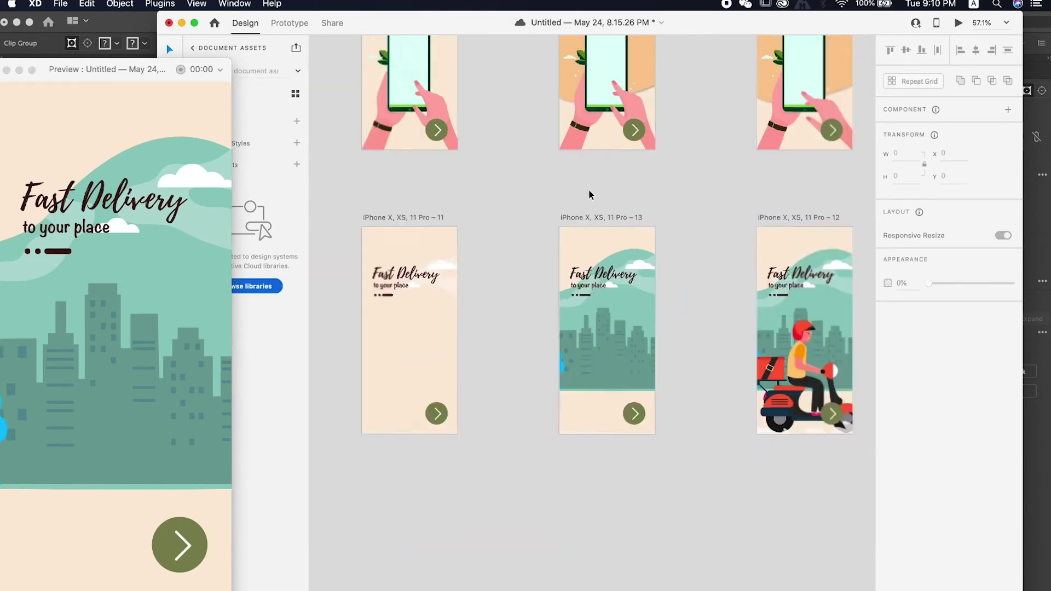
pyautogui.click(421, 296)
pyautogui.click(289, 23)
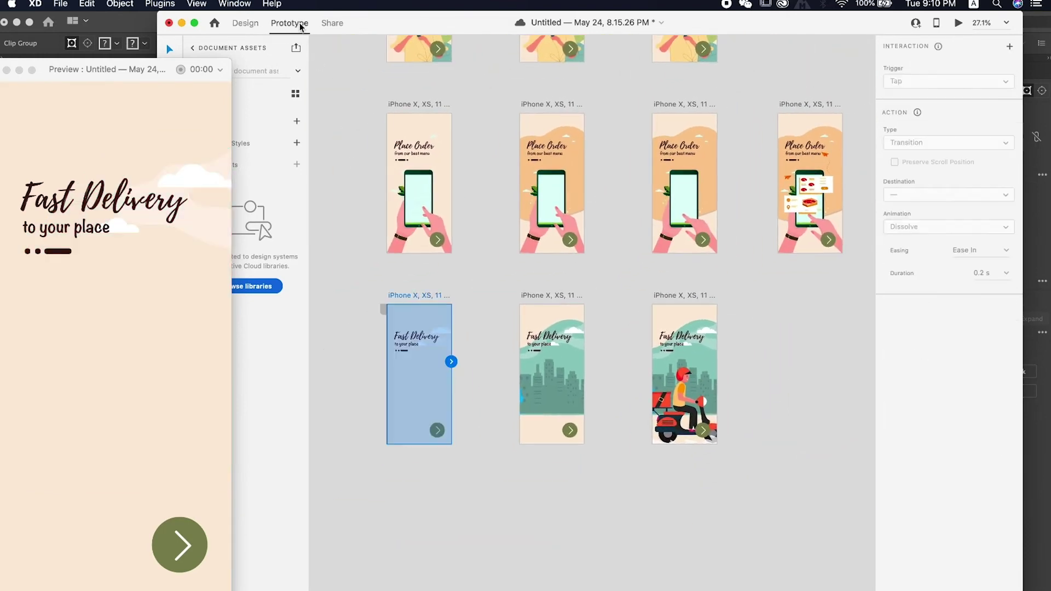
pyautogui.moveTo(451, 361); pyautogui.dragTo(548, 373)
pyautogui.click(949, 81)
pyautogui.click(919, 99)
pyautogui.click(949, 165)
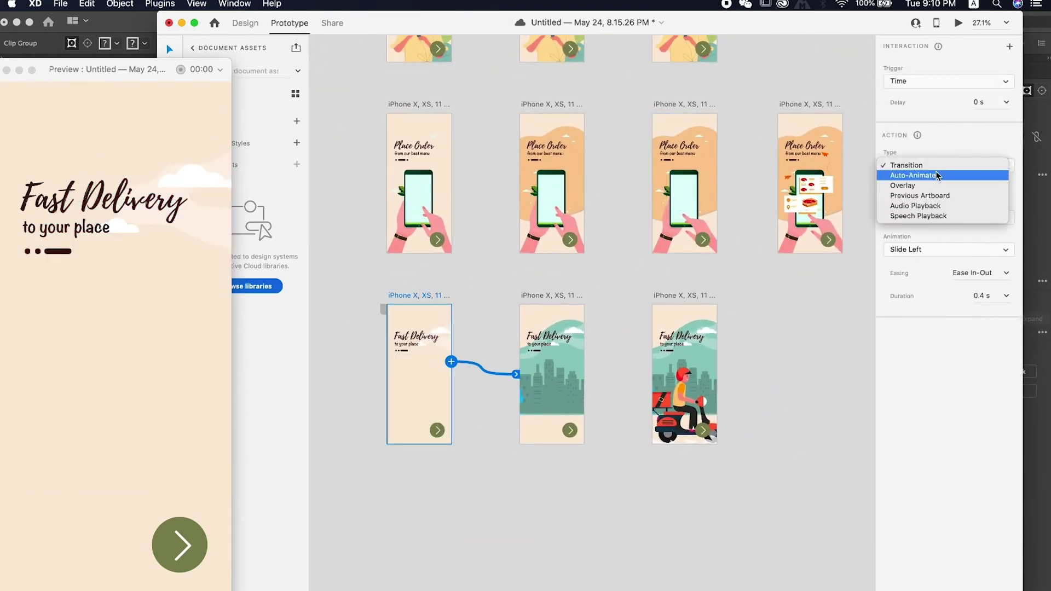
pyautogui.click(937, 175)
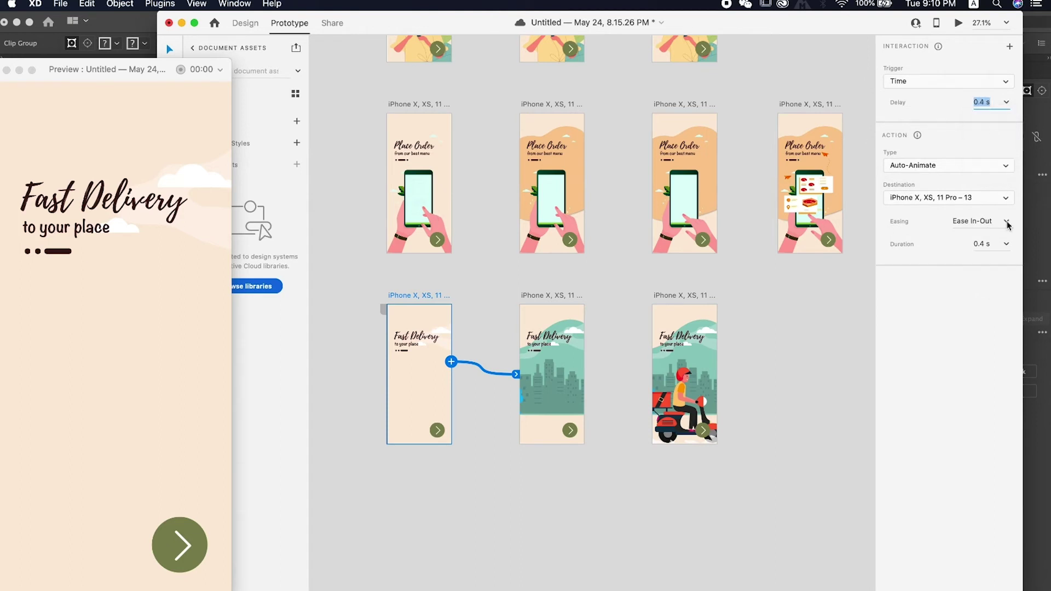
# Step: Link the second Fast Delivery artboard to the third with a Time-triggered Auto-Animate, 0.2 s delay and 0.8 s duration
pyautogui.hscroll(3, 581, 264)
pyautogui.click(487, 273)
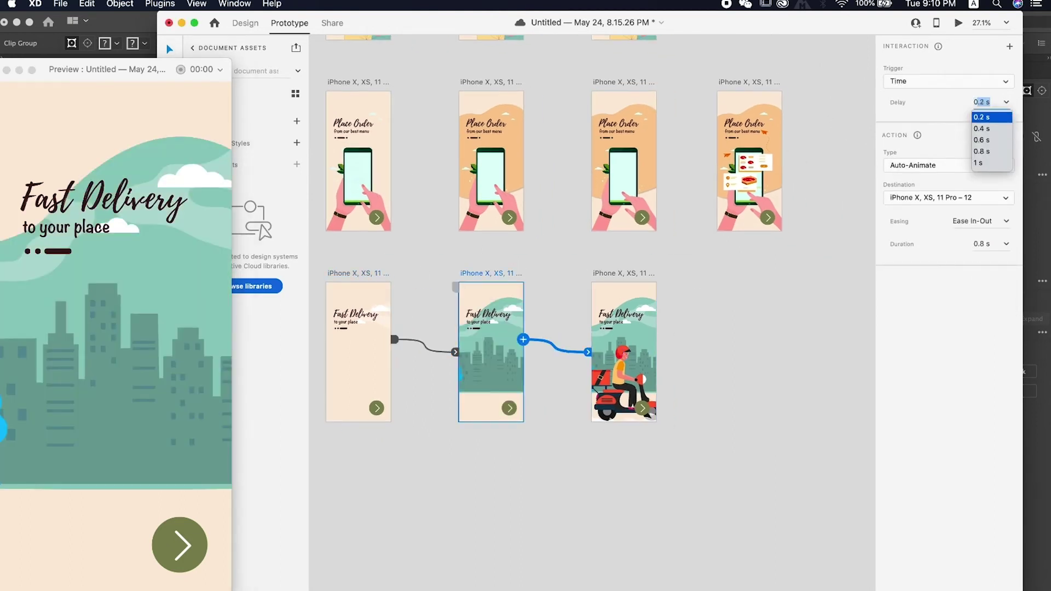
# Step: Link the last Place Order artboard to the first Fast Delivery artboard with a Tap-triggered Auto-Animate of 0.8 s
pyautogui.hscroll(-3, 799, 137)
pyautogui.click(800, 95)
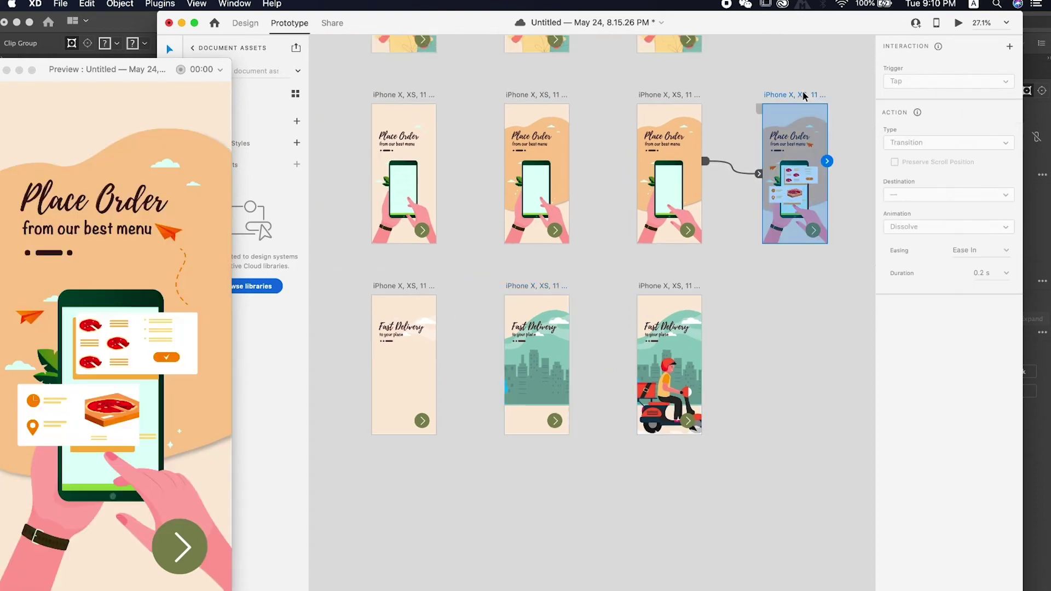
pyautogui.moveTo(827, 161); pyautogui.dragTo(405, 361)
pyautogui.click(962, 82)
pyautogui.click(952, 63)
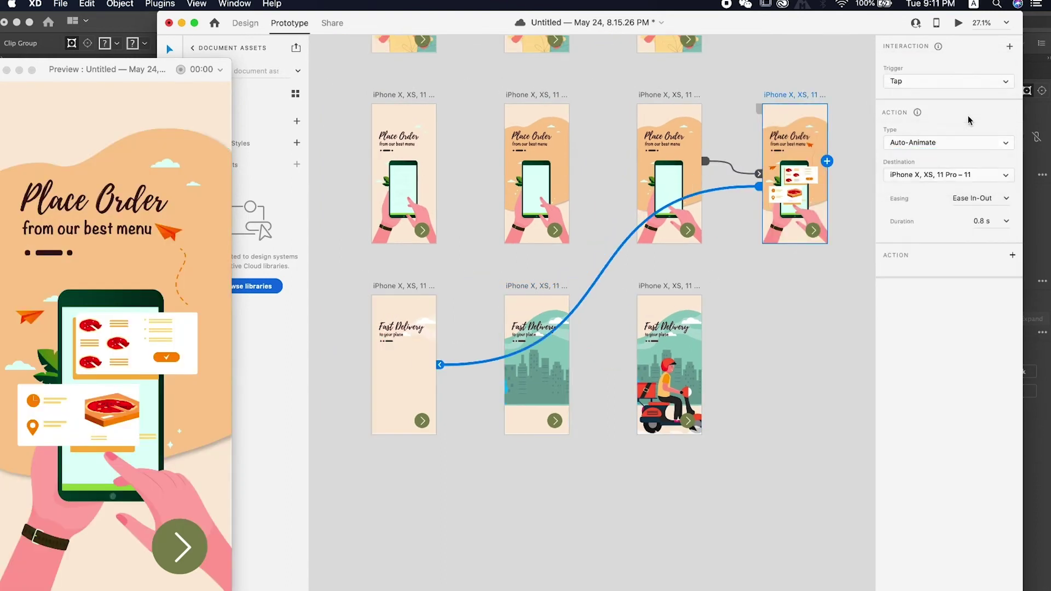
# Step: Change the last Place Order artboard's tap link to a Slide Left Transition of 0.4 s and preview it
pyautogui.click(991, 145)
pyautogui.click(931, 131)
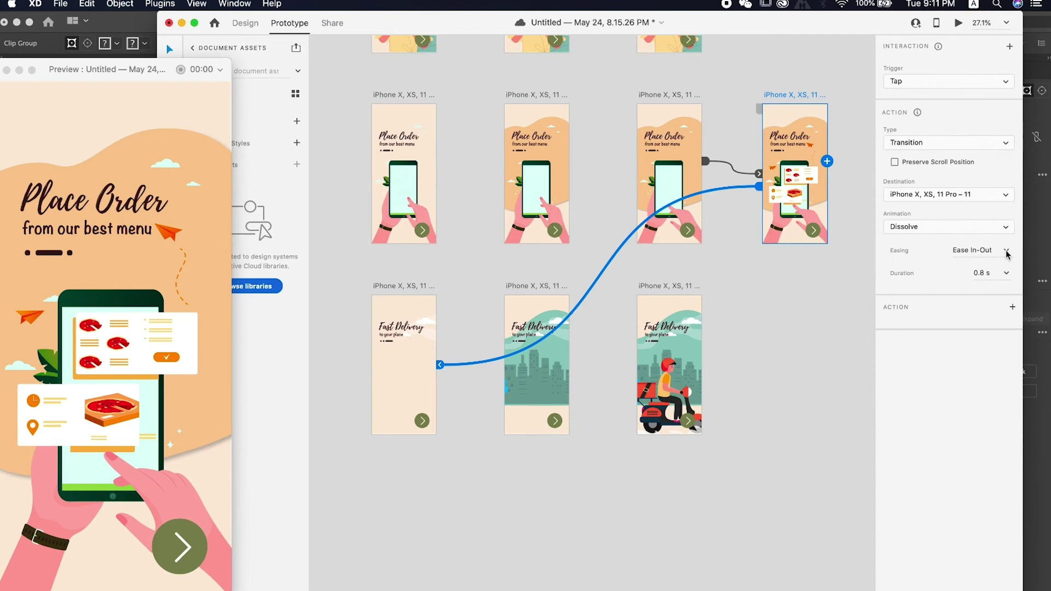
pyautogui.click(1008, 252)
pyautogui.click(927, 226)
pyautogui.click(921, 242)
pyautogui.click(181, 543)
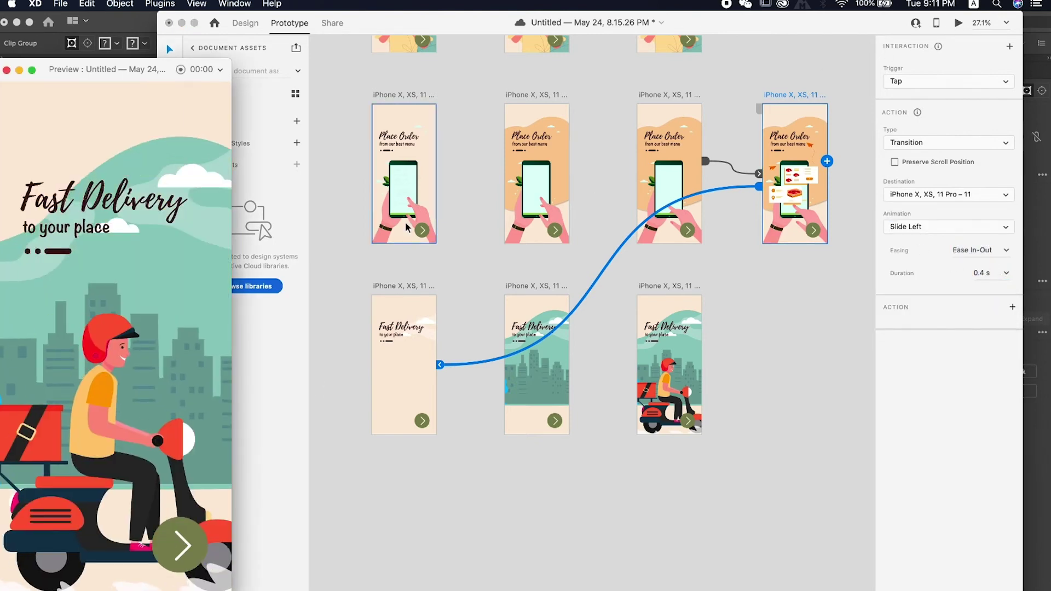
# Step: Replay the slide into Fast Delivery and set the delay of the first Fast Delivery artboard's timed link to 0.2 s
pyautogui.click(430, 307)
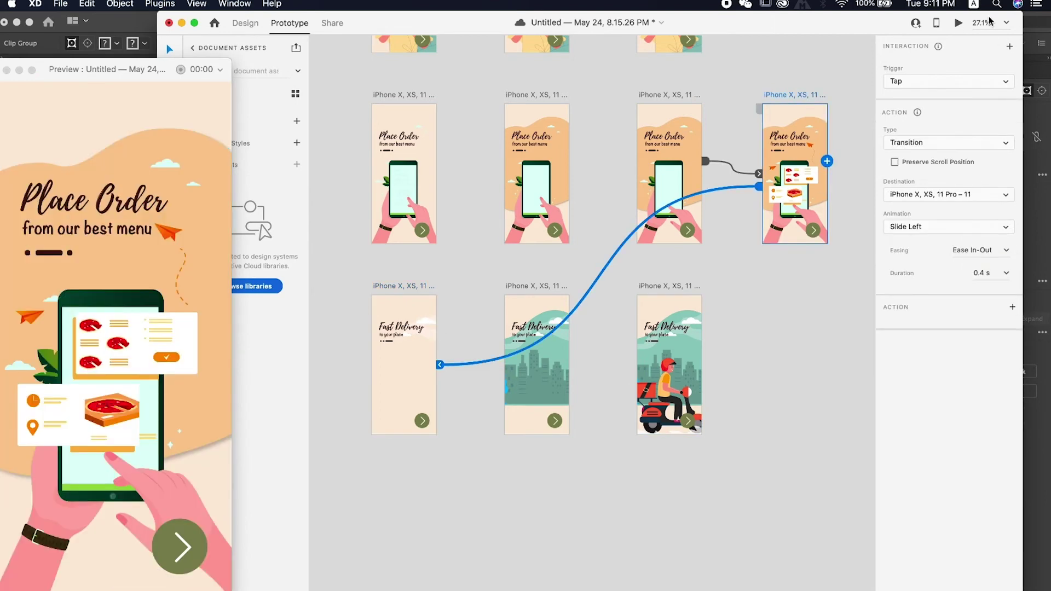
pyautogui.click(185, 547)
pyautogui.click(425, 288)
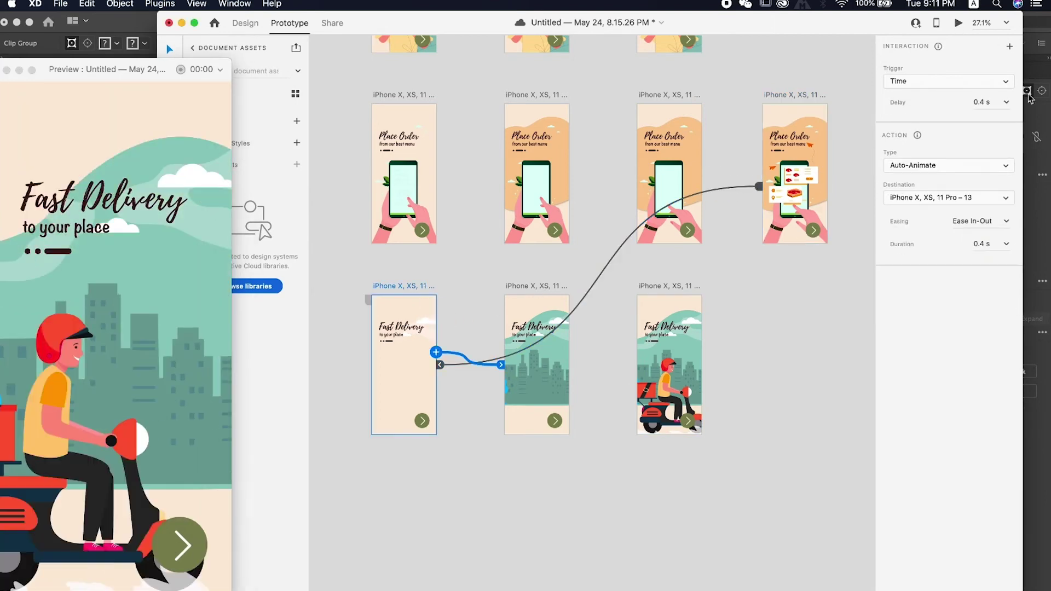
pyautogui.click(989, 102)
pyautogui.write('0')
pyautogui.press('Return')
# Step: Preview the transition from the last Place Order artboard to Fast Delivery and review the first Fast Delivery artboard's link timing
pyautogui.click(788, 94)
pyautogui.click(958, 22)
pyautogui.click(172, 551)
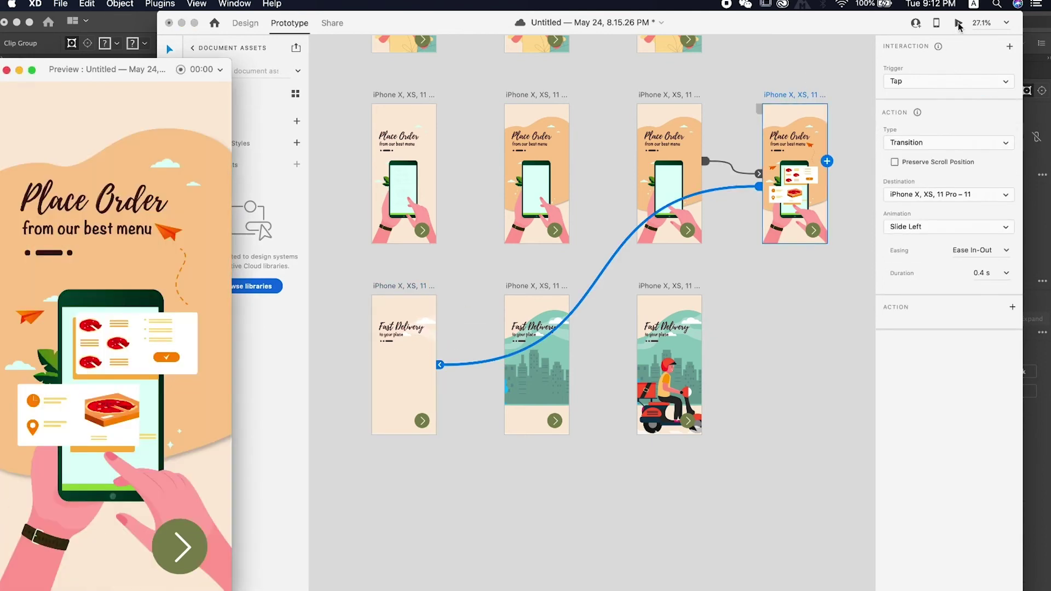
pyautogui.click(173, 553)
pyautogui.click(415, 284)
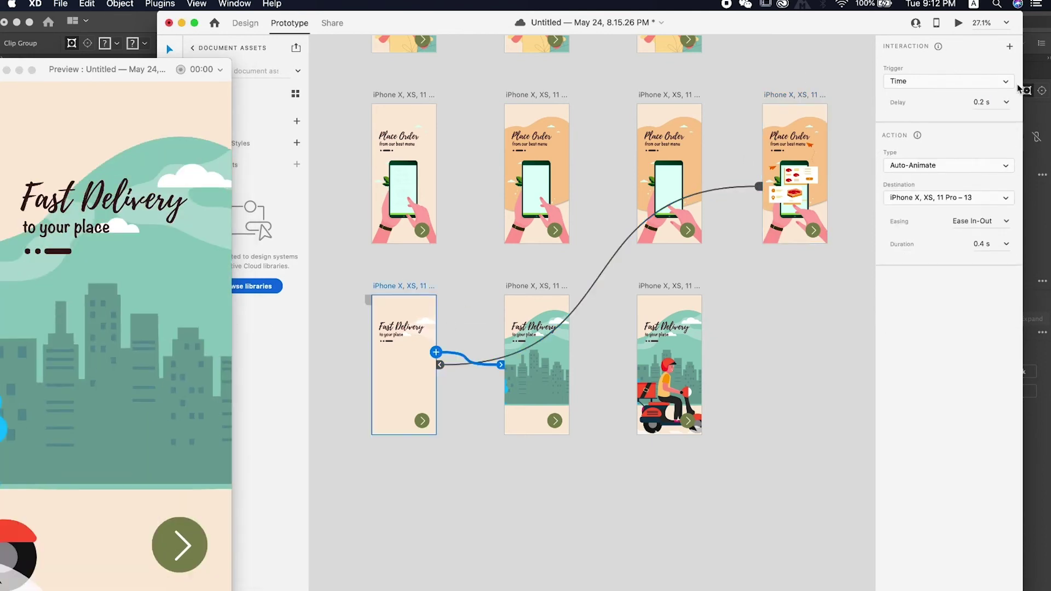
pyautogui.click(777, 96)
pyautogui.click(957, 23)
pyautogui.click(169, 558)
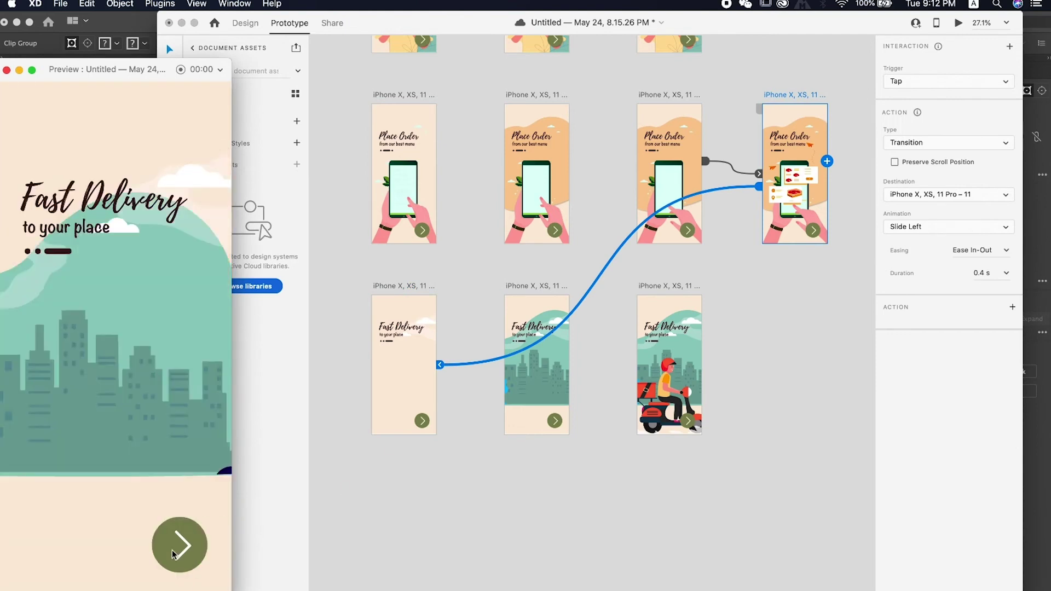
# Step: Review the second Fast Delivery artboard's delay settings and replay the animation from the last Place Order artboard
pyautogui.click(548, 286)
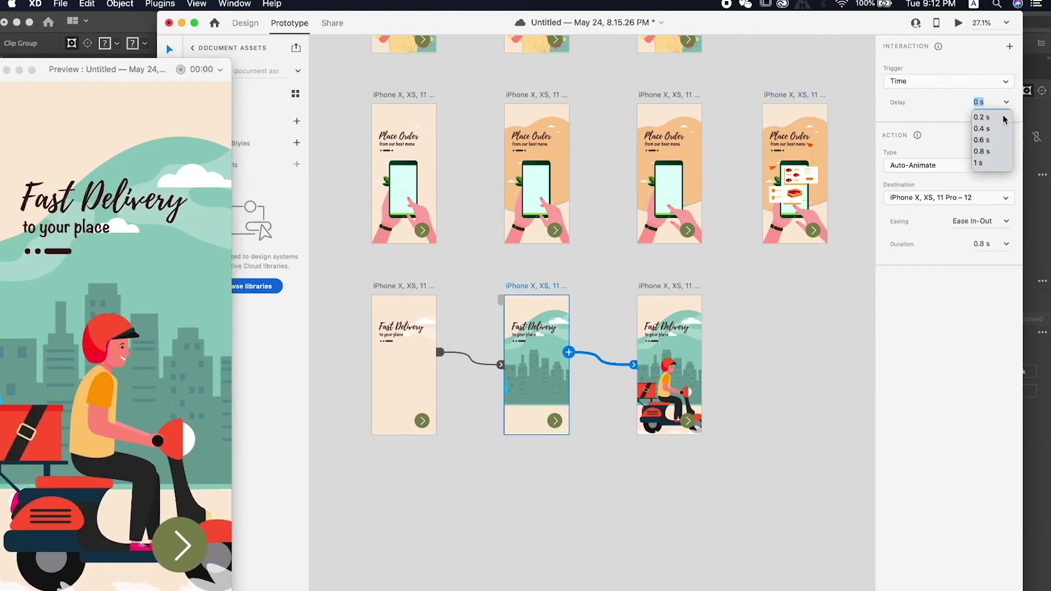
pyautogui.click(814, 114)
pyautogui.click(186, 542)
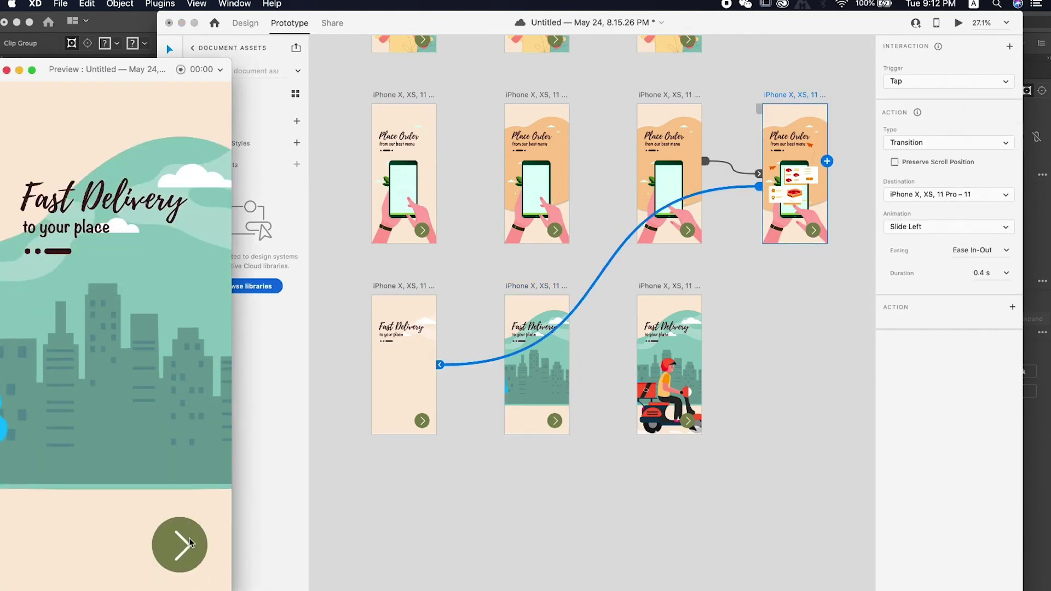
pyautogui.click(564, 286)
pyautogui.click(805, 109)
pyautogui.click(189, 553)
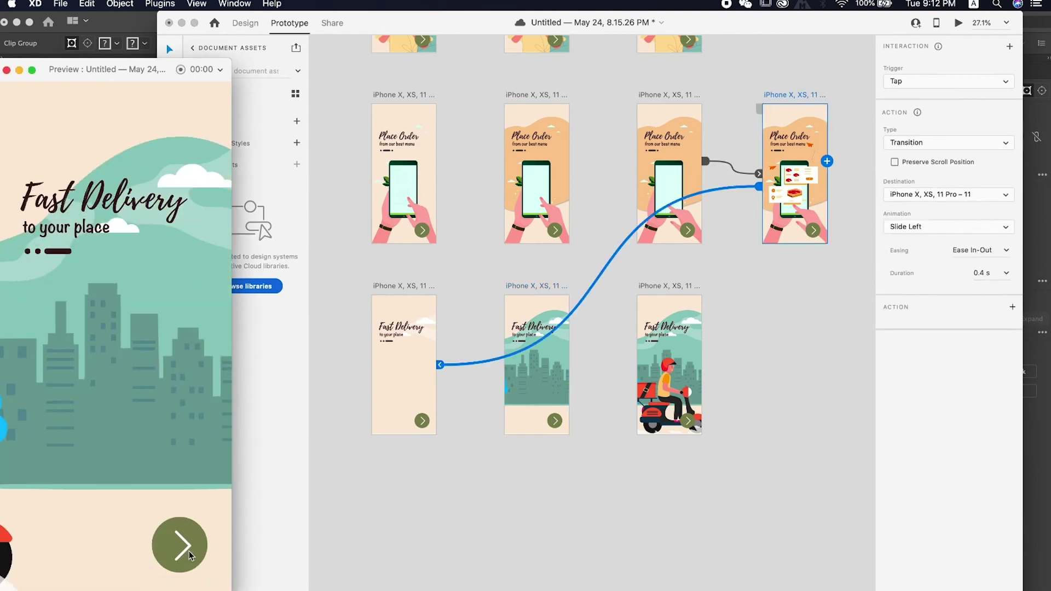
# Step: Preview the whole onboarding flow from the first splash artboard through to Fast Delivery
pyautogui.click(442, 100)
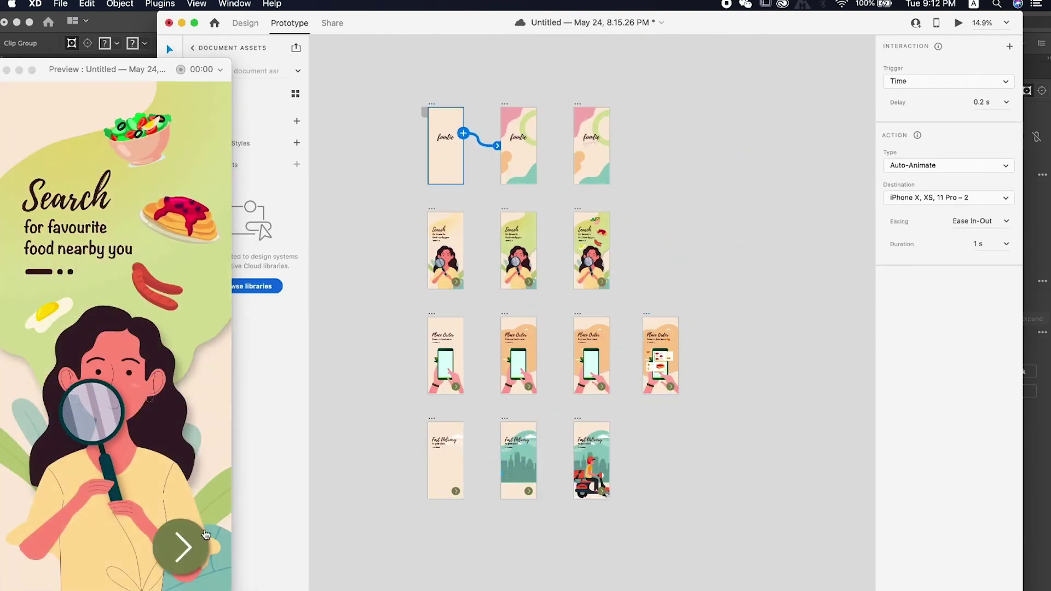
pyautogui.click(206, 534)
pyautogui.click(197, 543)
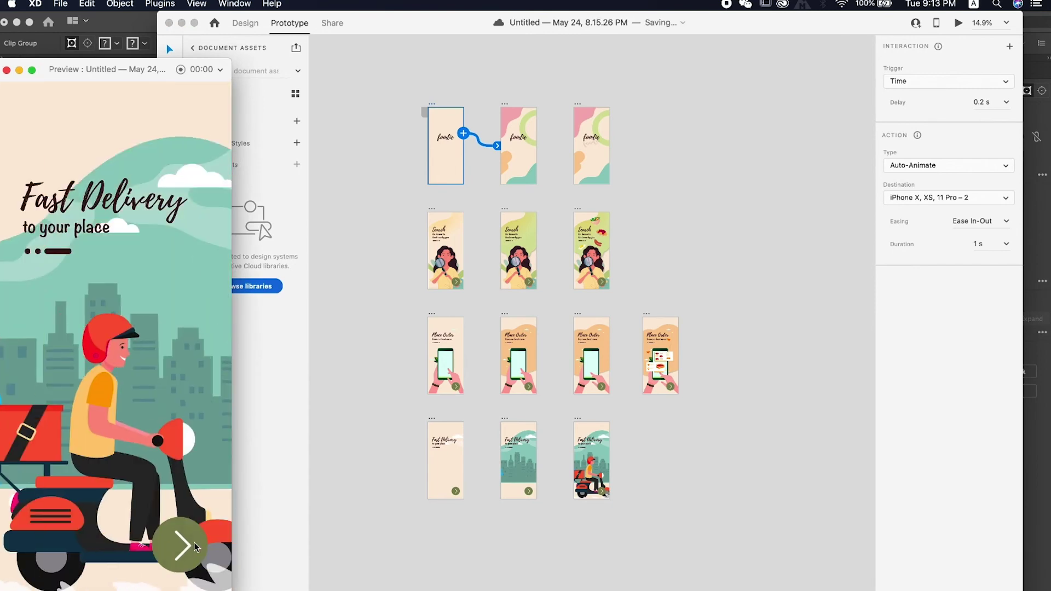
# Step: Link the last Fast Delivery artboard back to the first splash artboard with a Time-triggered Auto-Animate and preview the flow
pyautogui.click(578, 418)
pyautogui.moveTo(609, 448); pyautogui.dragTo(430, 149)
pyautogui.click(437, 105)
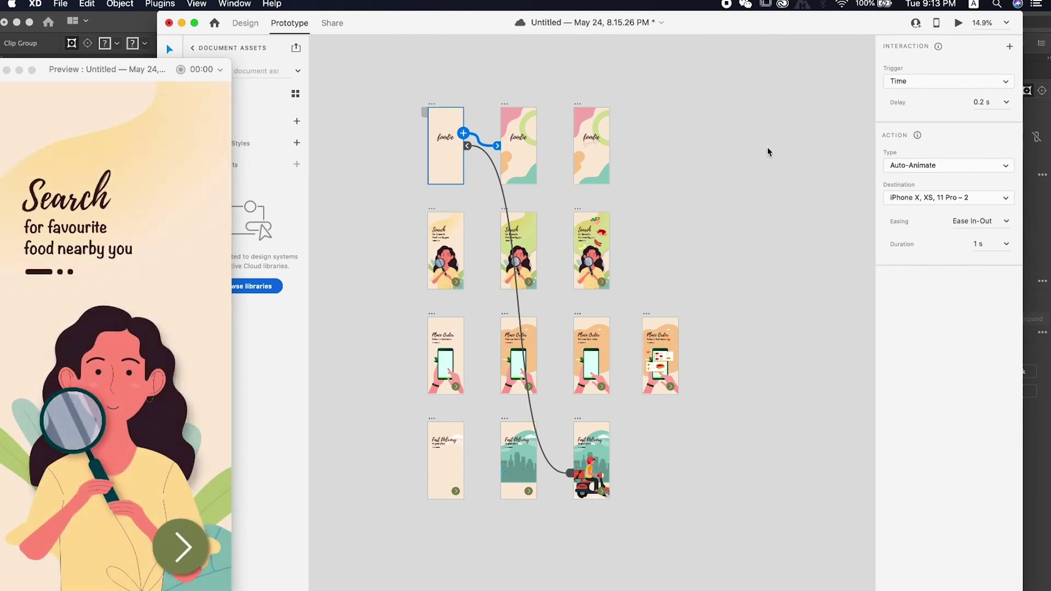
pyautogui.click(178, 555)
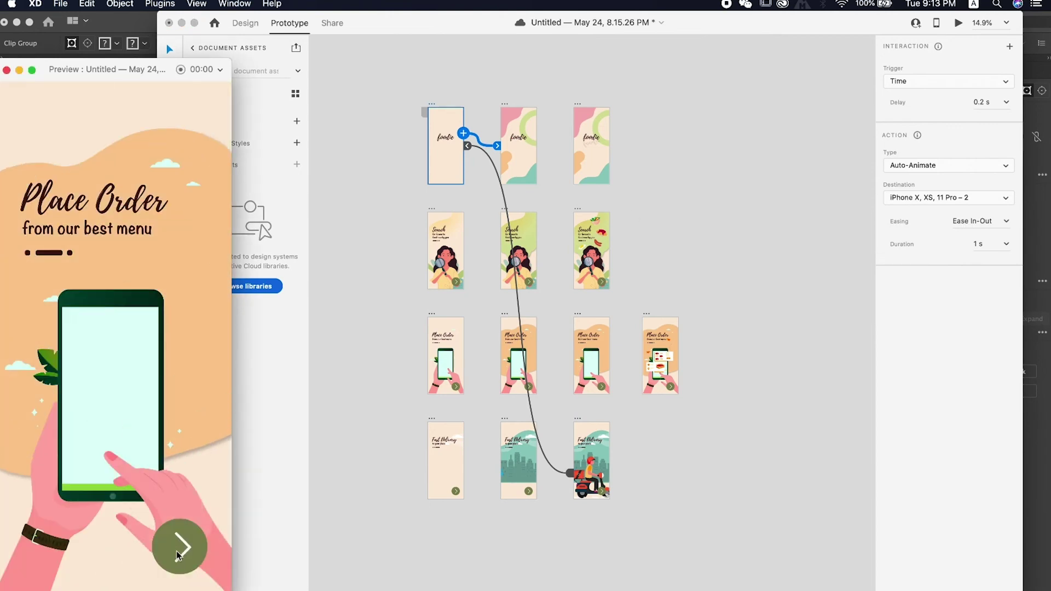
pyautogui.click(178, 556)
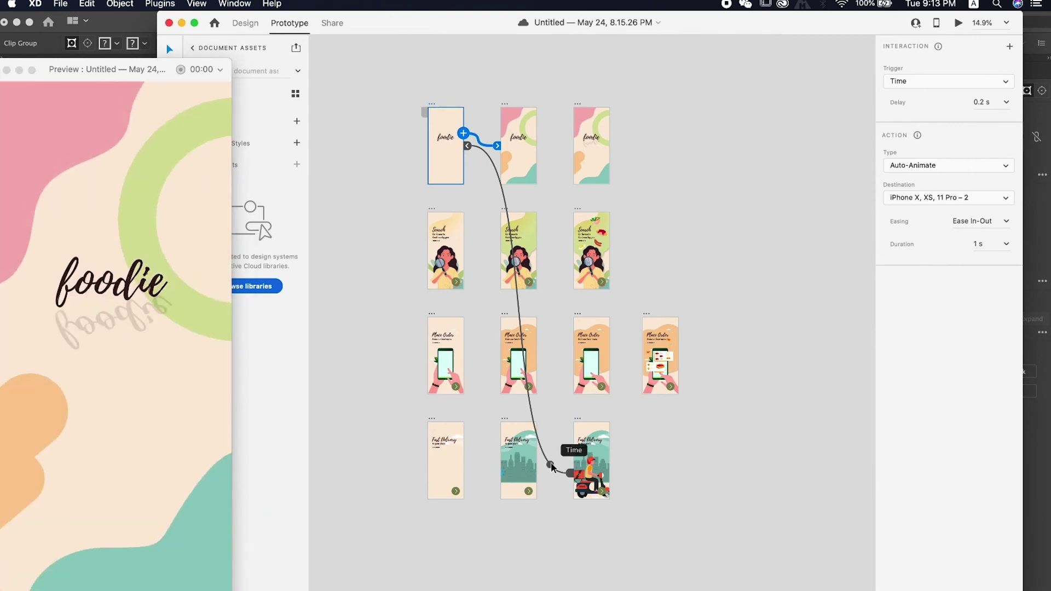
# Step: Set the delay of the last Fast Delivery artboard's link to the splash to 0.8 s and preview the flow again
pyautogui.click(571, 450)
pyautogui.click(1006, 102)
pyautogui.click(988, 156)
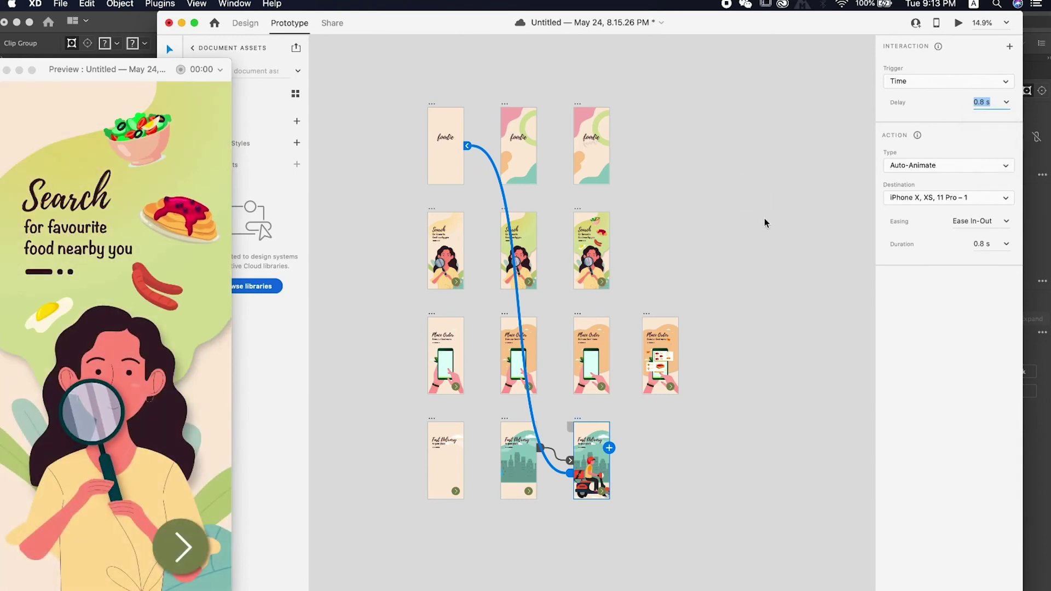
pyautogui.click(187, 550)
pyautogui.click(187, 553)
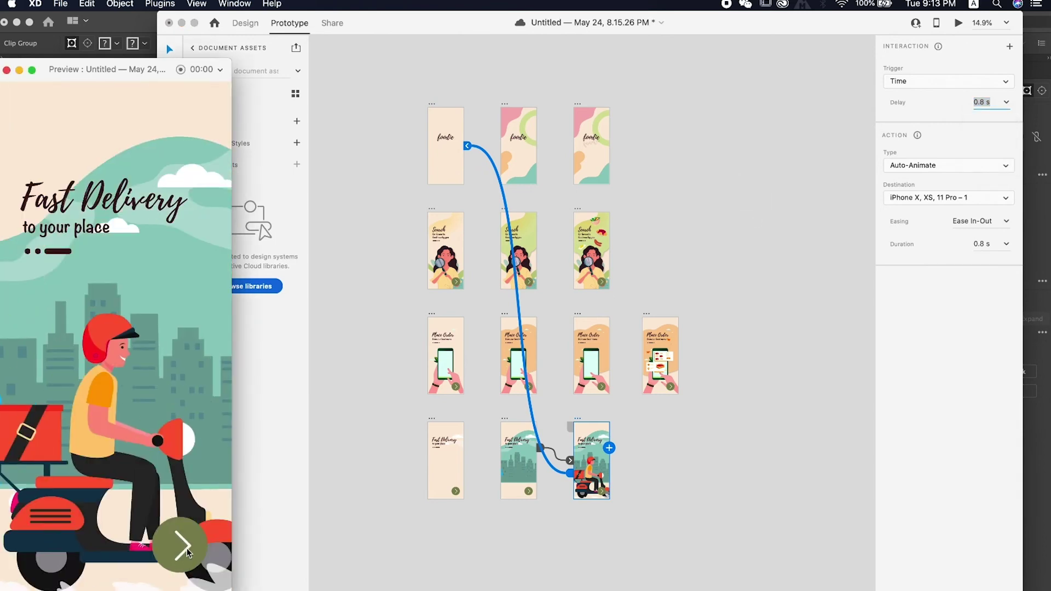
# Step: Set the duration of the first Place Order artboard's timed link to 0.4 s and preview it from the last Search artboard
pyautogui.scroll(4, 534, 376)
pyautogui.click(389, 255)
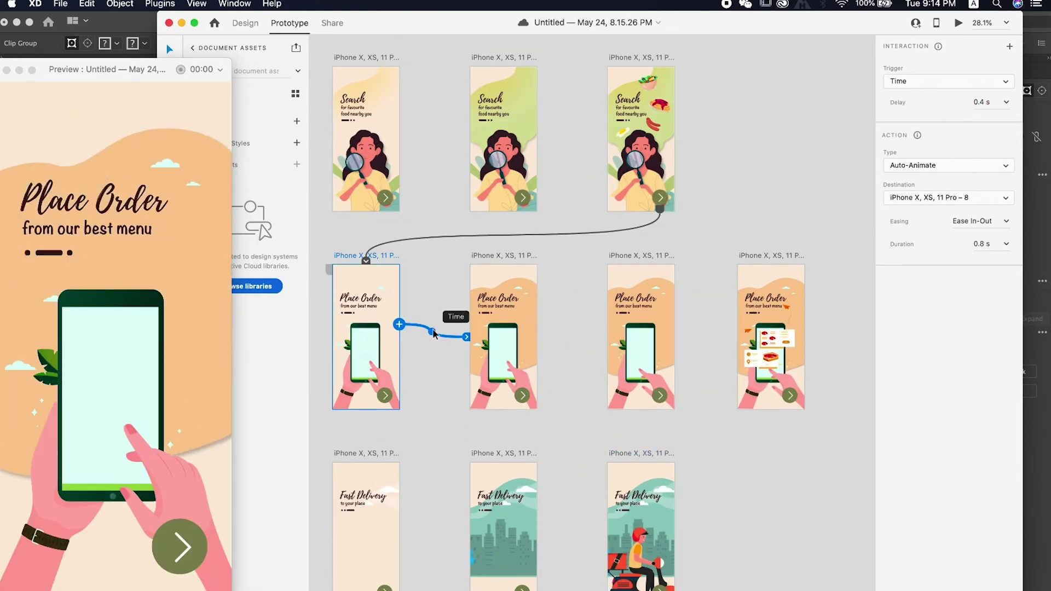
pyautogui.click(1007, 244)
pyautogui.click(989, 274)
pyautogui.click(640, 58)
pyautogui.click(202, 554)
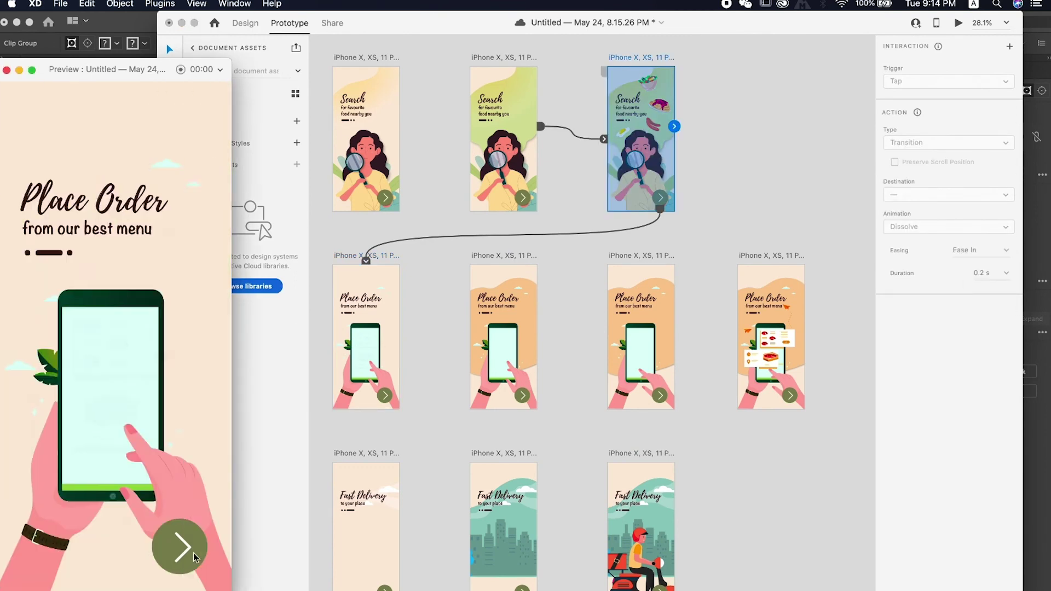
# Step: Set the delay of the first Place Order artboard's timed link to 0 s and preview the flow from the first Search artboard
pyautogui.click(383, 454)
pyautogui.click(387, 255)
pyautogui.click(972, 103)
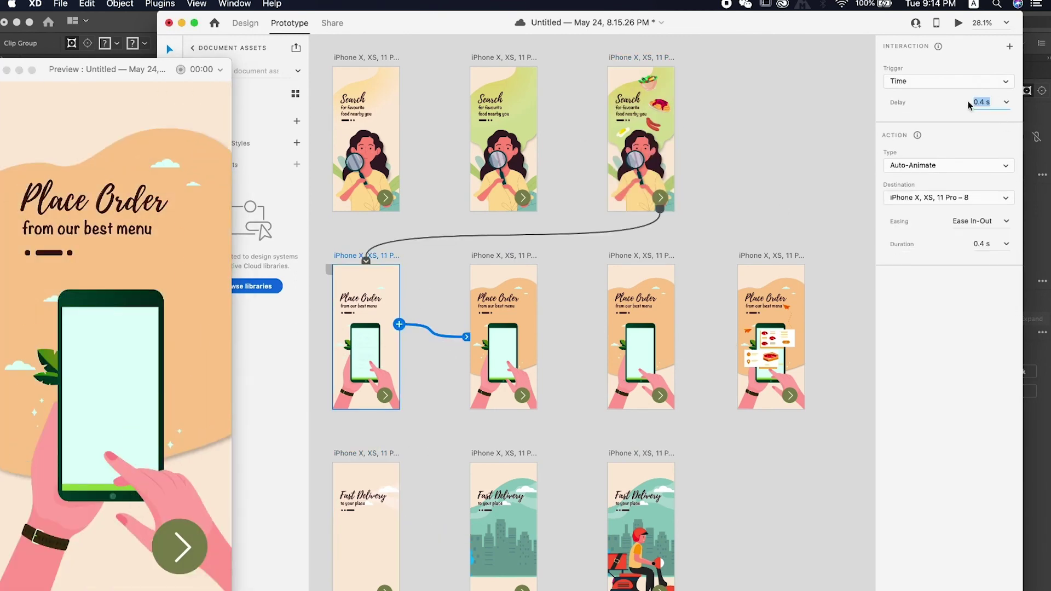
pyautogui.write('0')
pyautogui.press('Return')
pyautogui.click(365, 57)
pyautogui.click(191, 556)
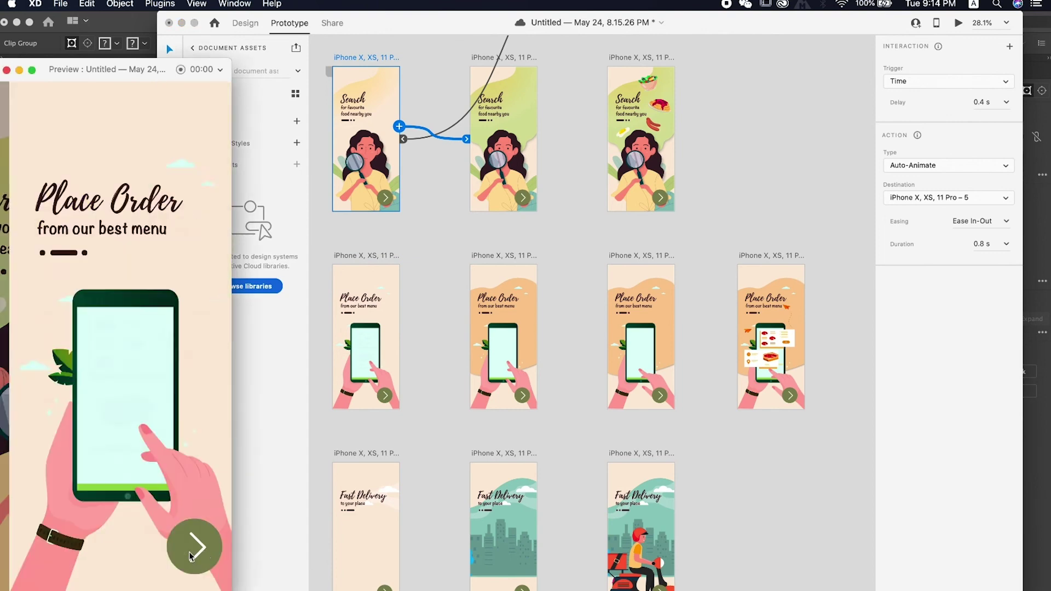
pyautogui.click(190, 556)
pyautogui.click(188, 554)
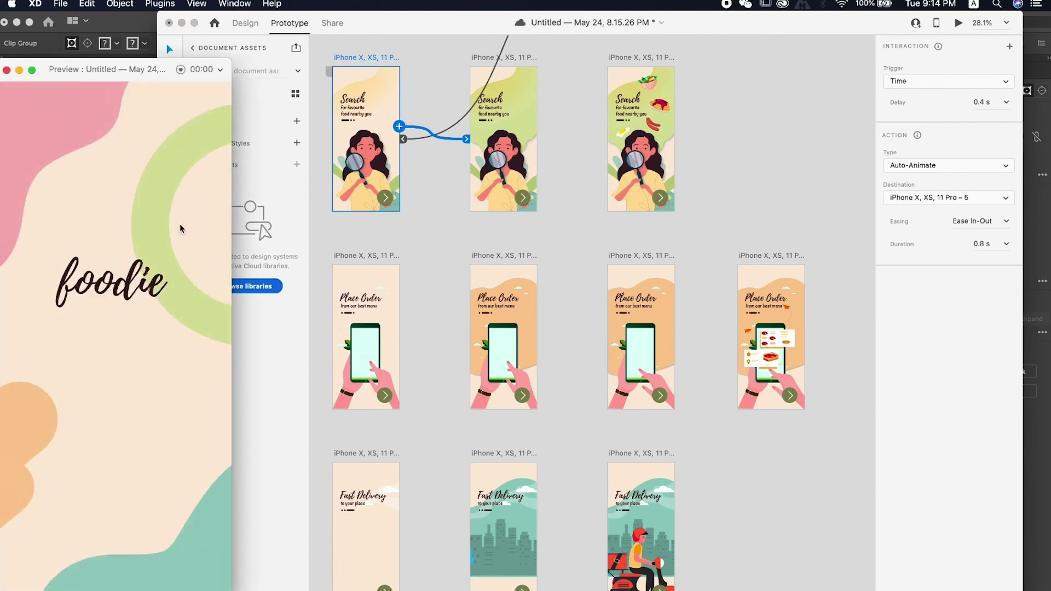
# Step: Set both the delay and the duration of the last Fast Delivery artboard's link to the splash to 1 s and preview the prototype
pyautogui.click(641, 453)
pyautogui.click(1006, 101)
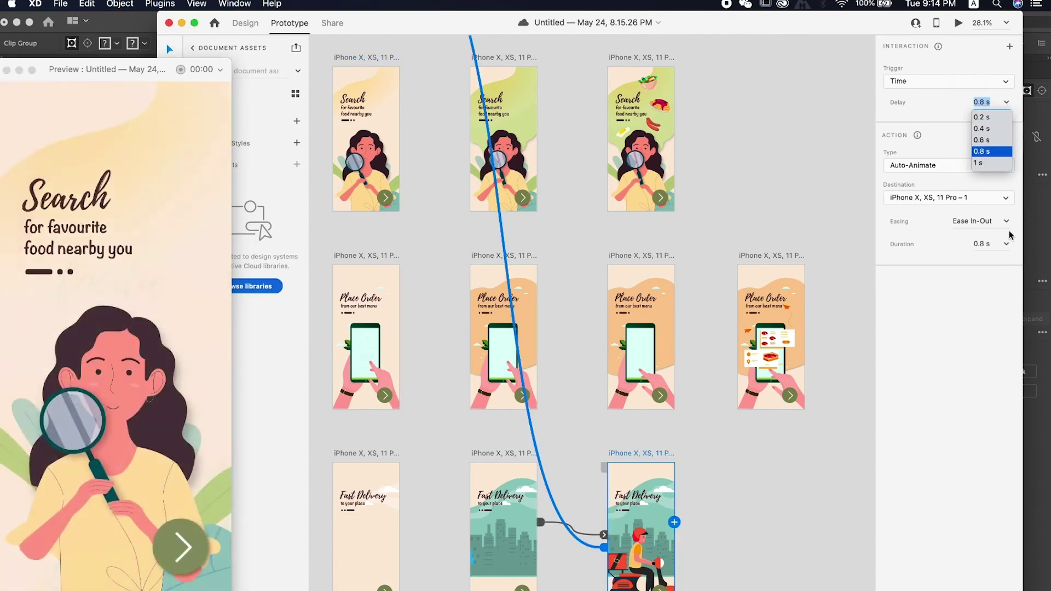
pyautogui.click(981, 152)
pyautogui.click(1007, 244)
pyautogui.click(978, 305)
pyautogui.click(1007, 102)
pyautogui.click(978, 164)
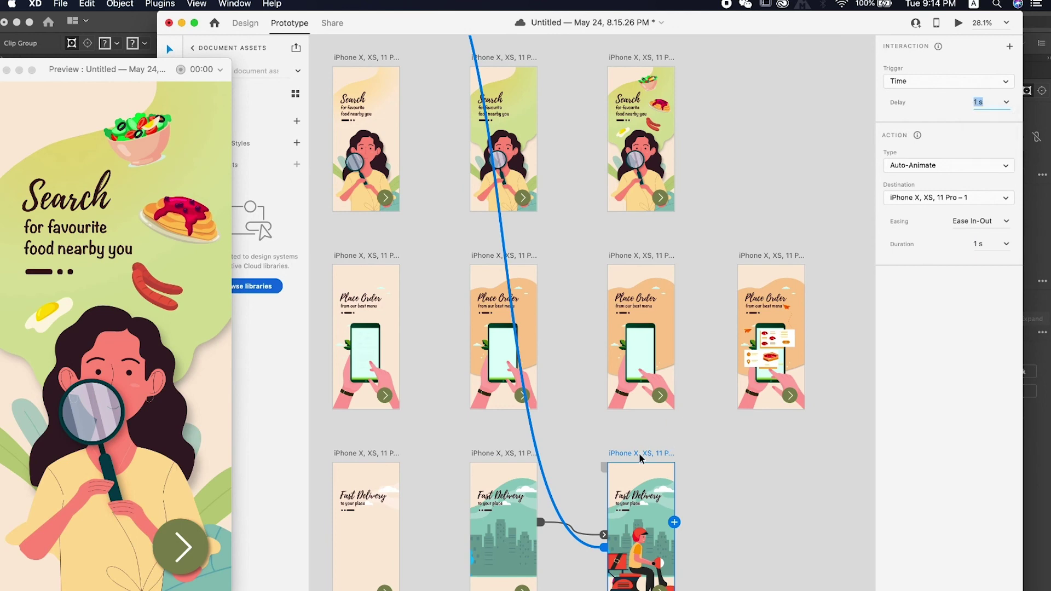
pyautogui.click(180, 547)
pyautogui.click(176, 549)
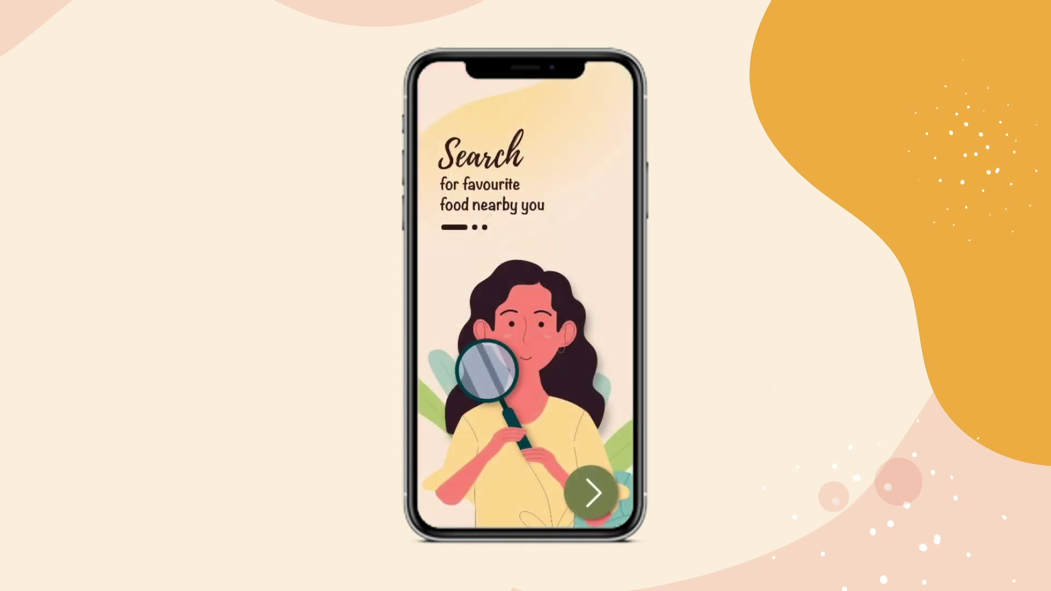
pyautogui.click(591, 496)
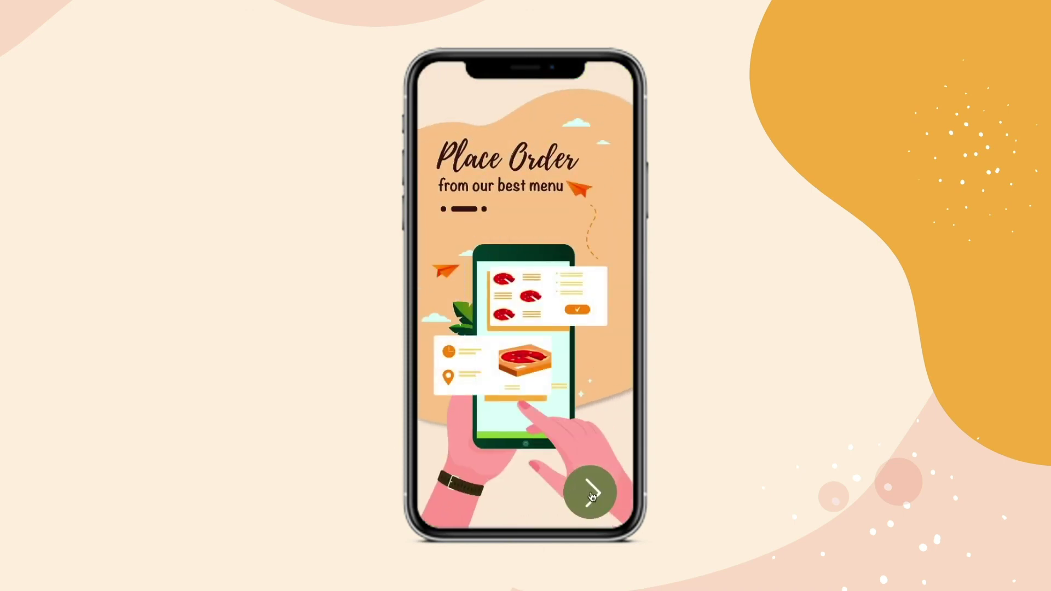
pyautogui.click(591, 496)
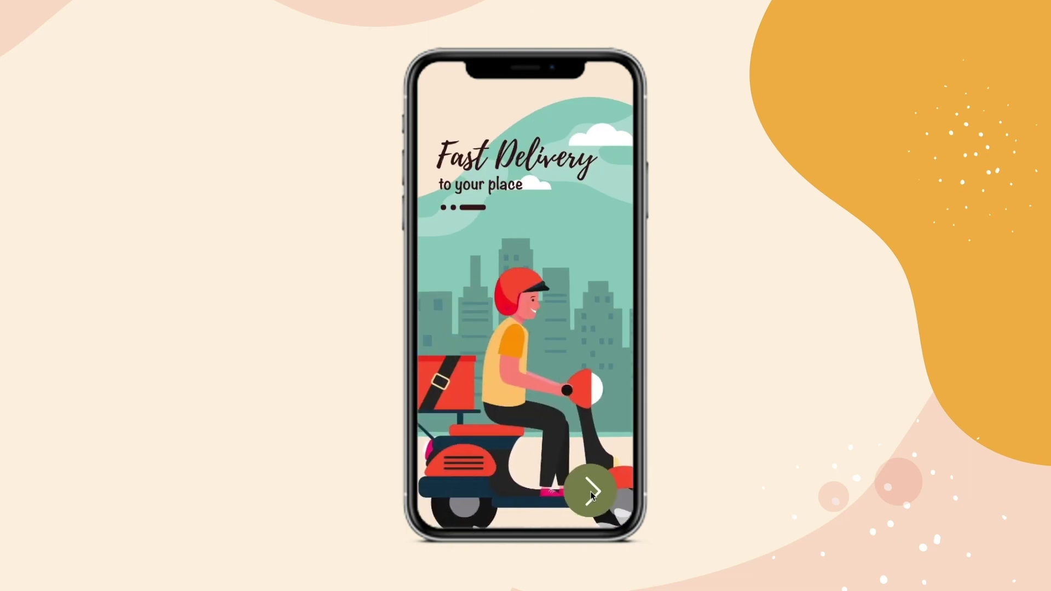